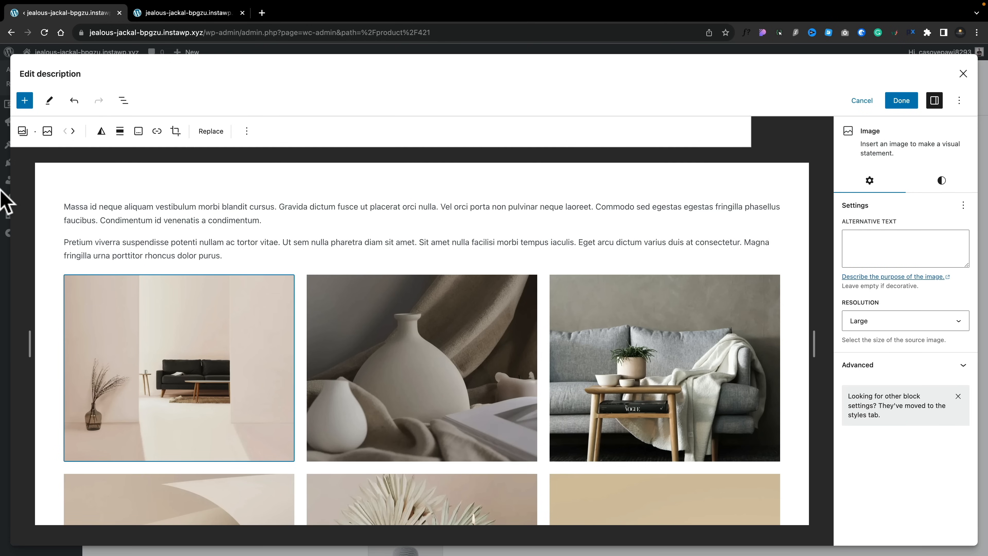
Set the image gallery in the product description to four columns and finish editing the description
click(125, 100)
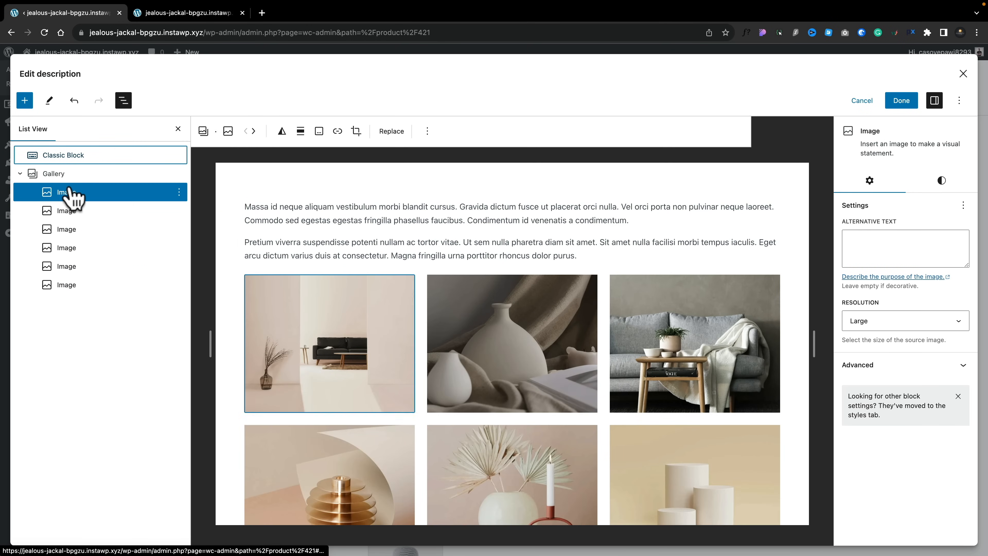
click(50, 174)
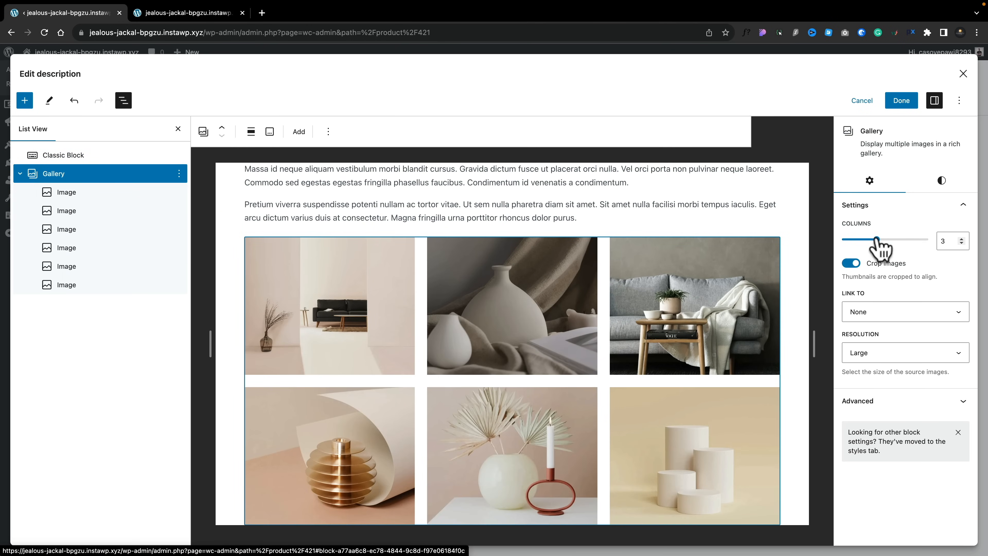
mouse_move(877, 240)
mouse_down()
mouse_move(861, 240)
mouse_move(894, 240)
mouse_up()
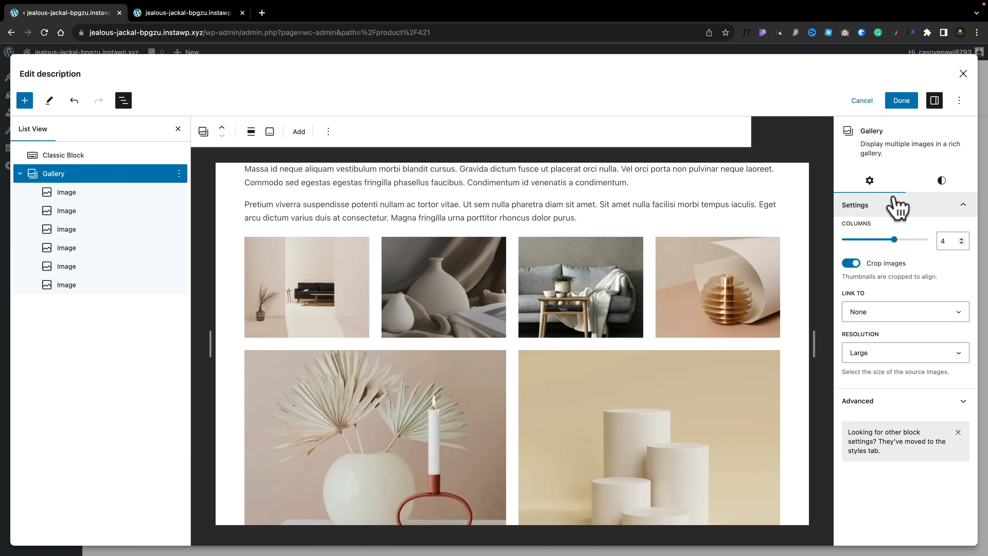
click(944, 182)
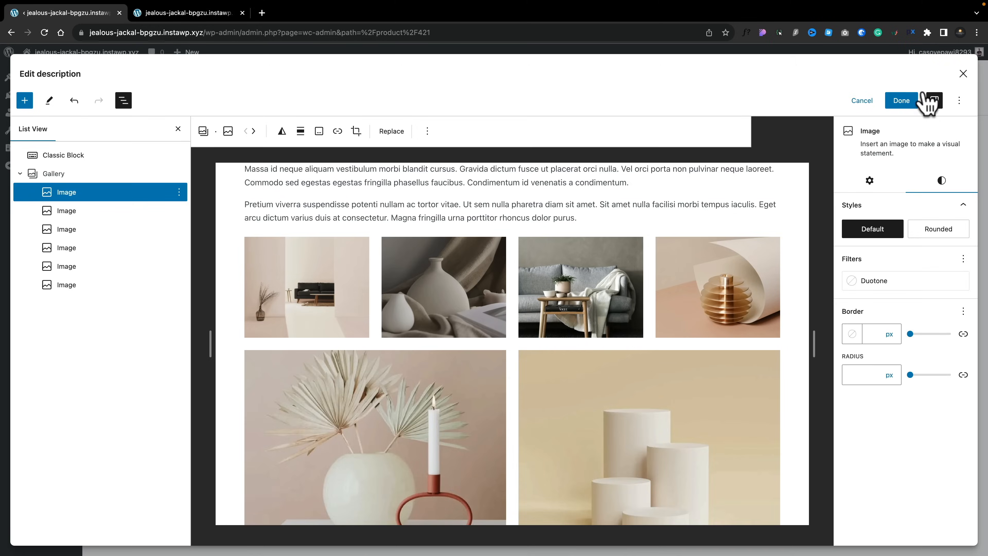
click(902, 98)
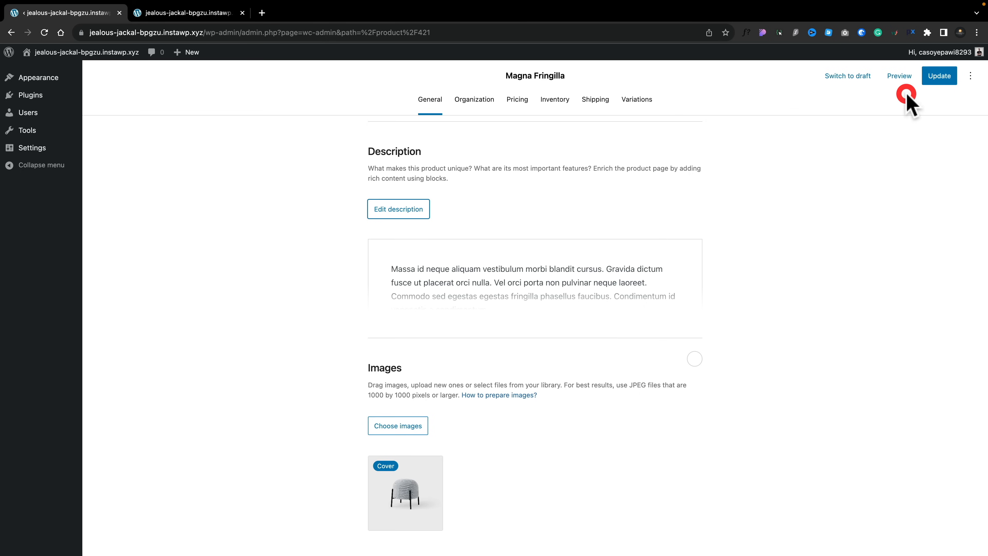
Update the Magna Fringilla product and preview its page through to the description gallery
click(937, 78)
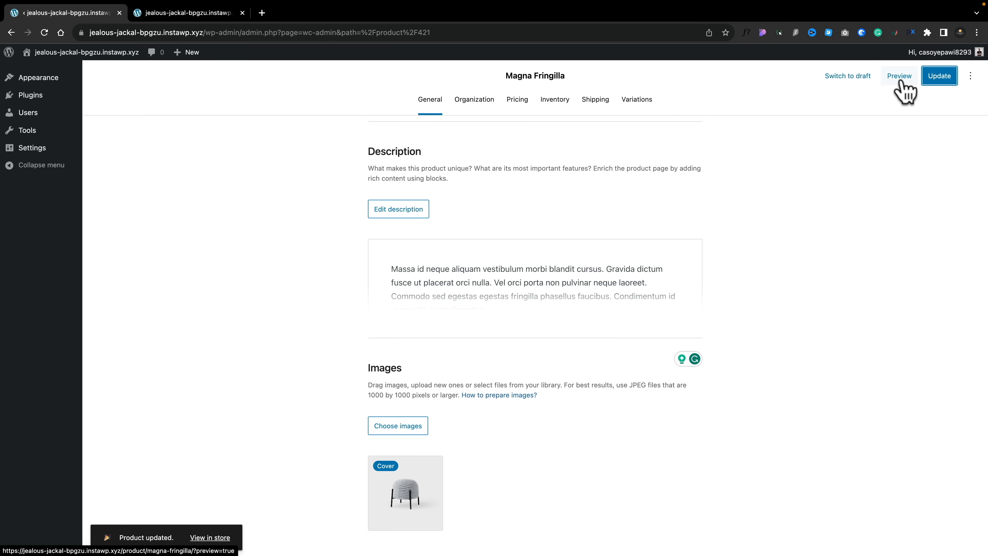
click(899, 78)
scroll(558, 399, down, 10)
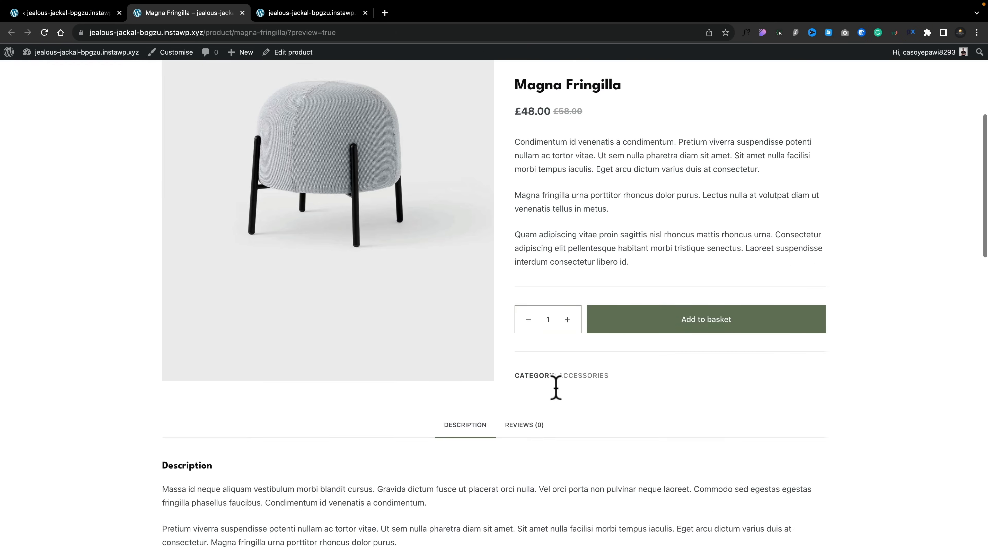
scroll(558, 399, down, 2)
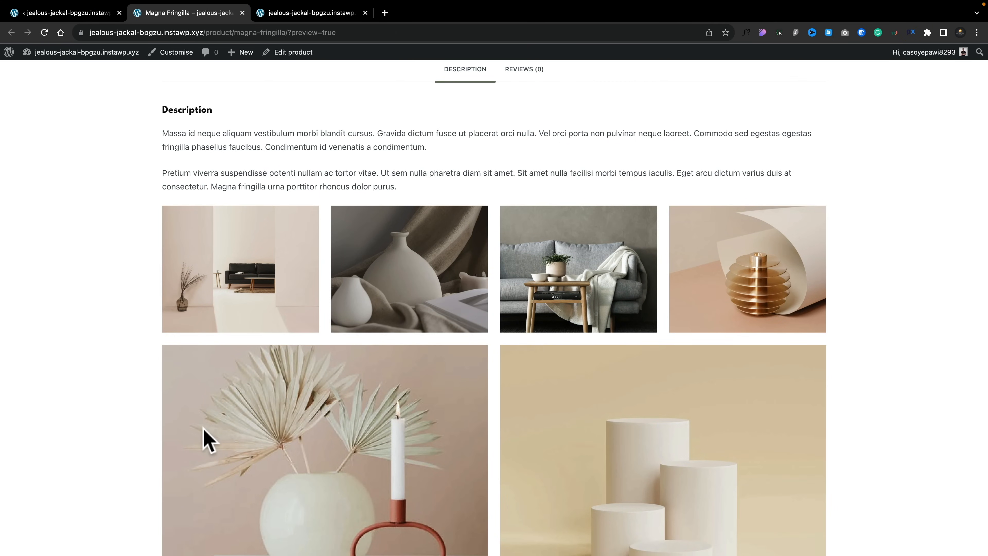
scroll(203, 429, down, 5)
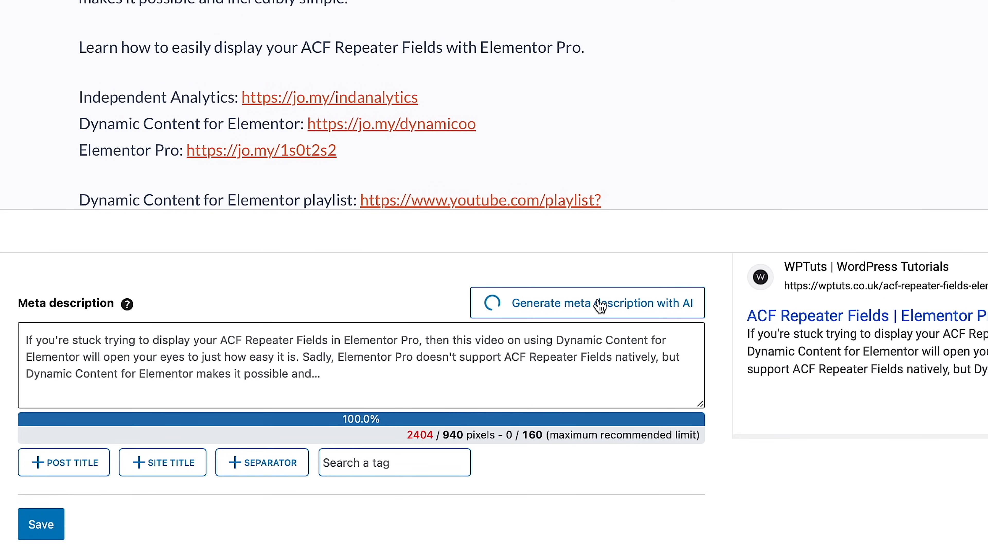
Remove the "- Learn How" ending from the generated SEO meta title
scroll(600, 306, up, 4)
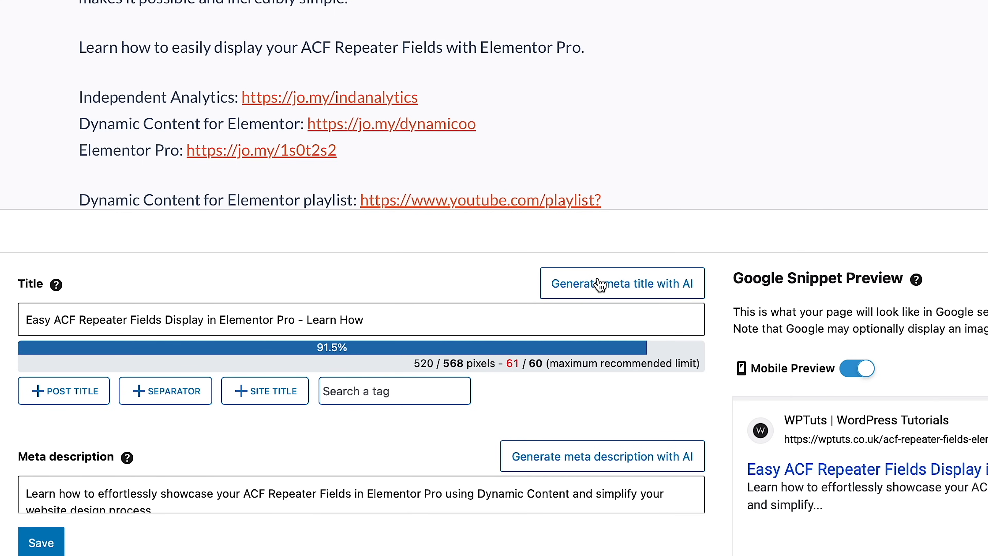
drag(295, 319, 348, 319)
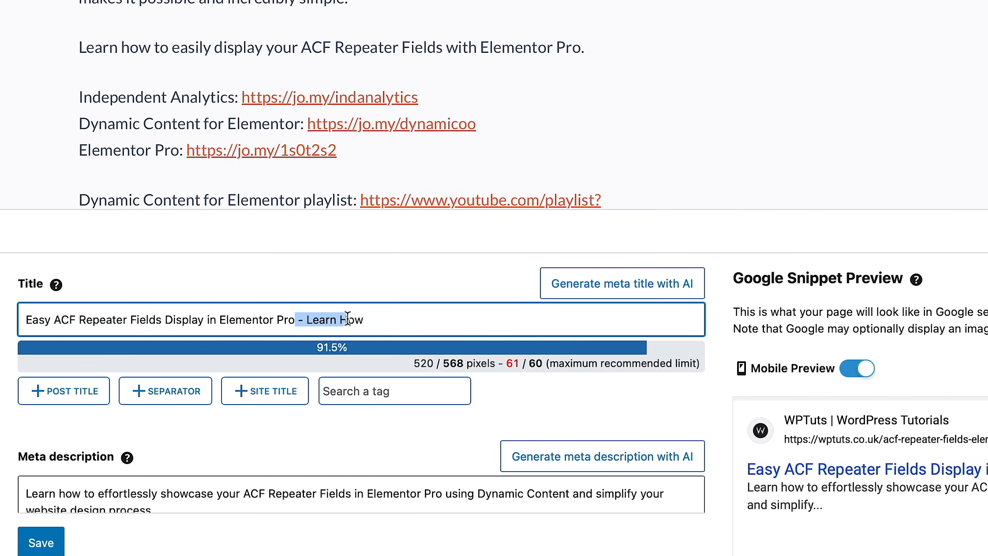
key(BackSpace)
Delete the closing period of the generated meta description and continue its sentence with "in"
scroll(370, 319, down, 4)
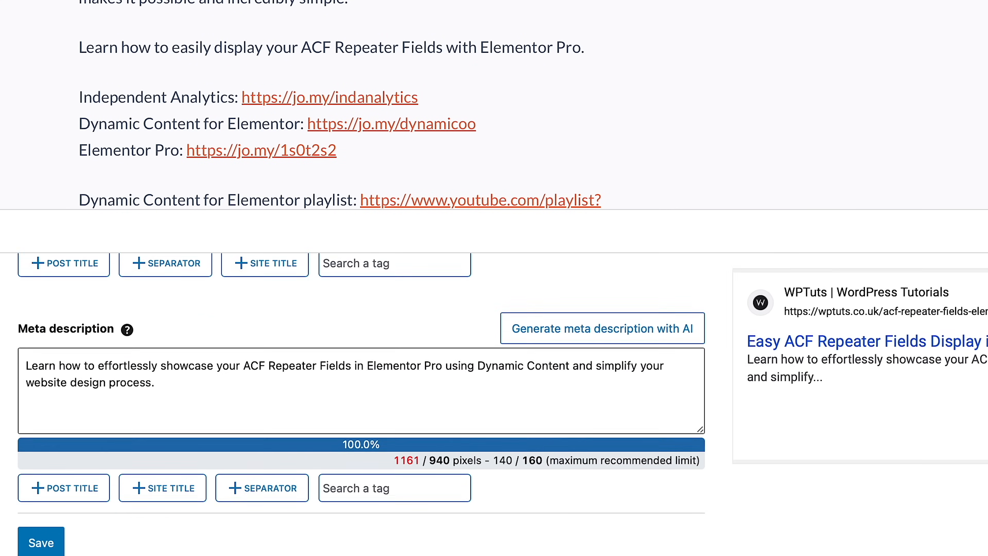
click(155, 357)
key(BackSpace)
text(in)
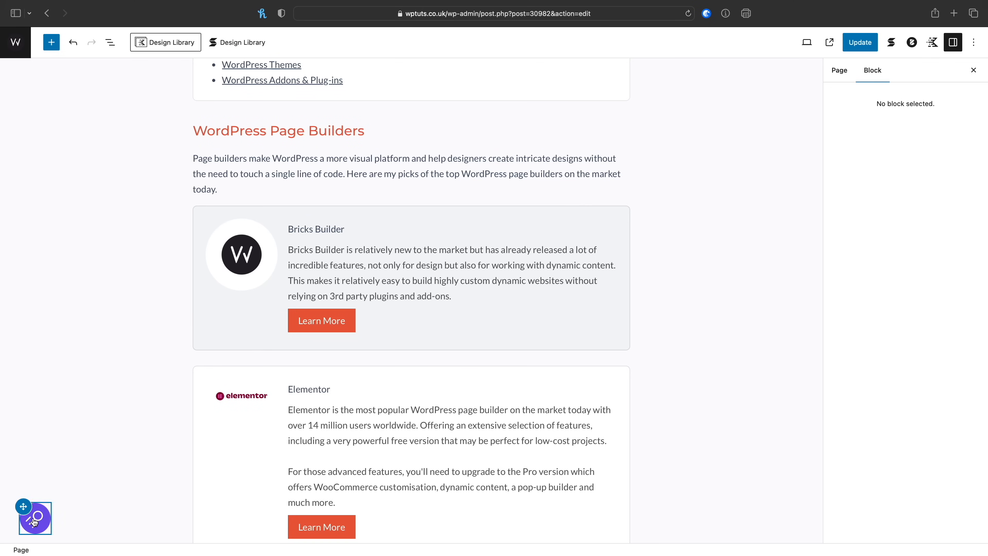
Open the SEO metabox on the recommended plugins page and review its social, redirection and content analysis sections
click(35, 520)
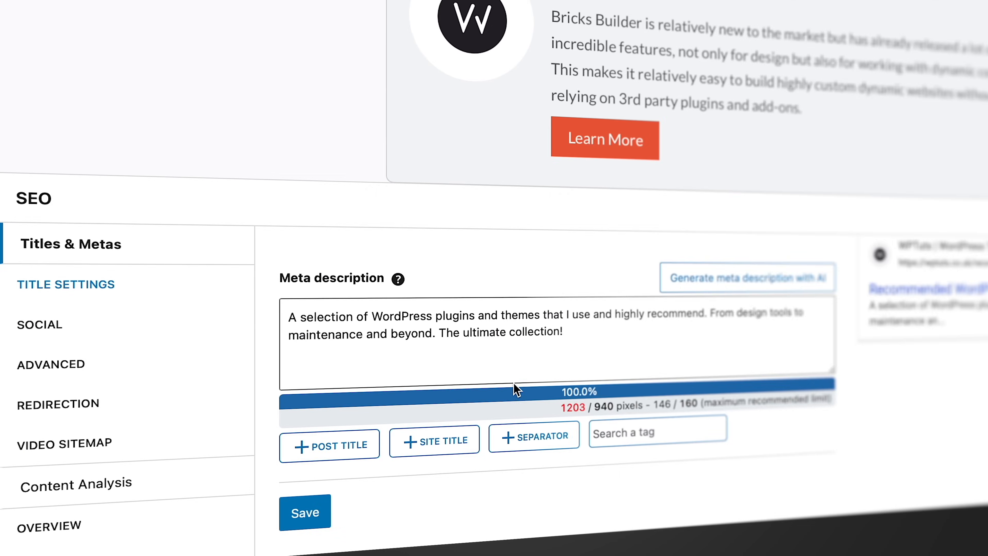
click(35, 326)
scroll(435, 404, down, 6)
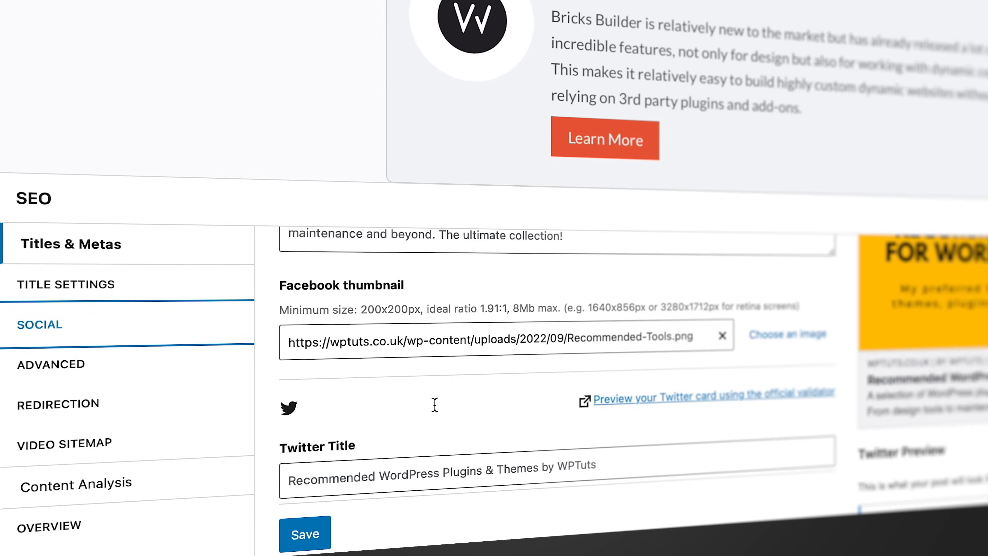
click(77, 416)
click(89, 490)
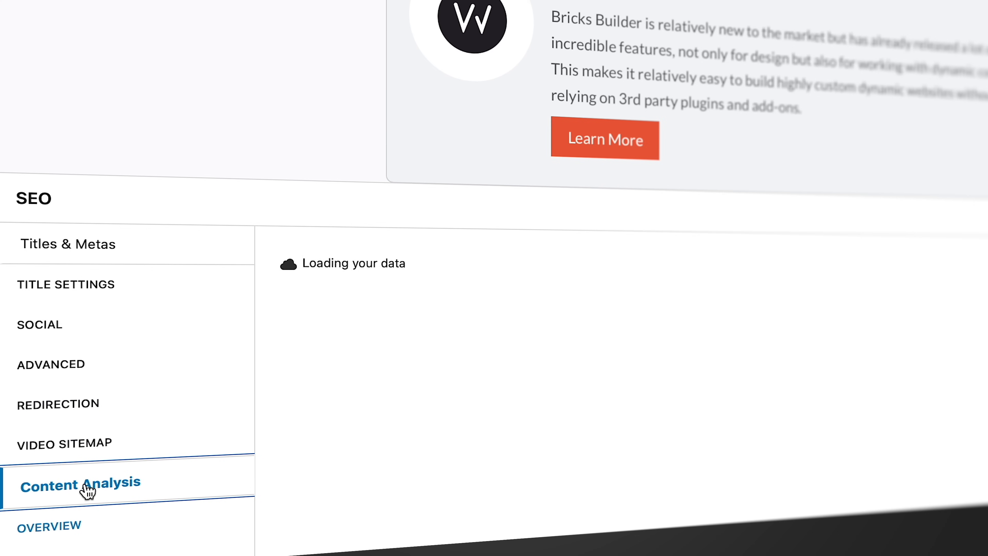
scroll(517, 460, down, 15)
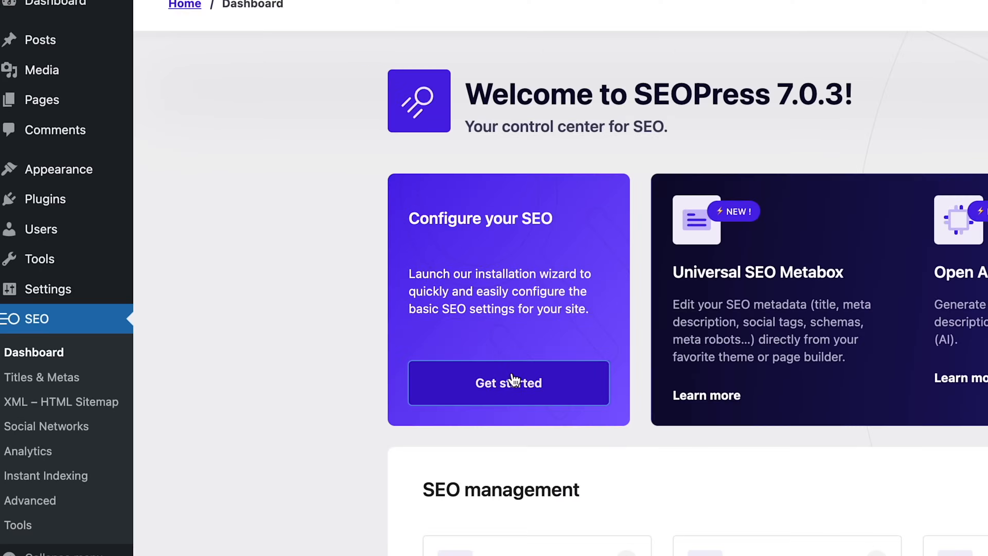
Start the SEOPress setup wizard and choose Rank Math as the plugin to import metadata from
click(418, 260)
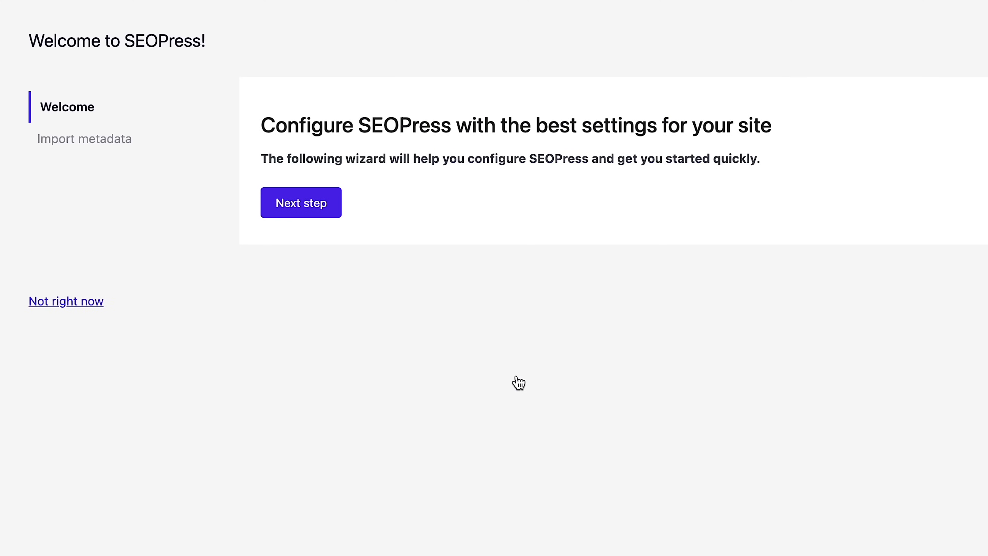
click(302, 204)
click(541, 163)
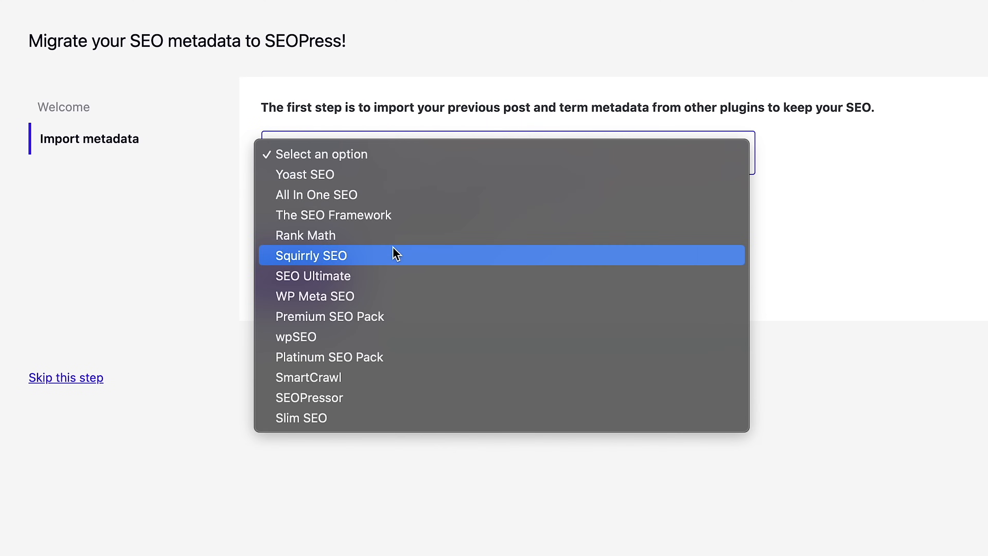
click(375, 236)
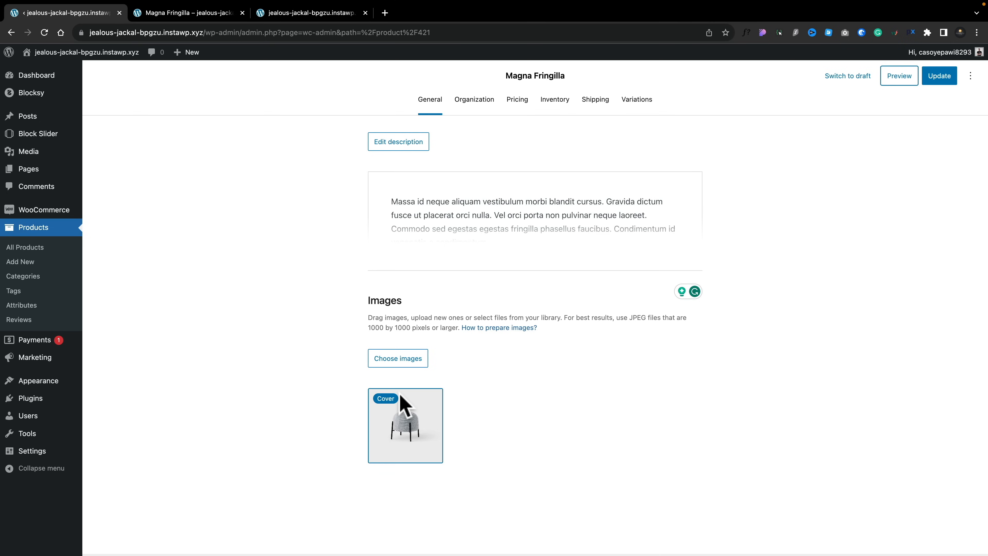
Add the lamp, sofa and red armchair images to the Magna Fringilla product and make the sofa the cover
click(393, 368)
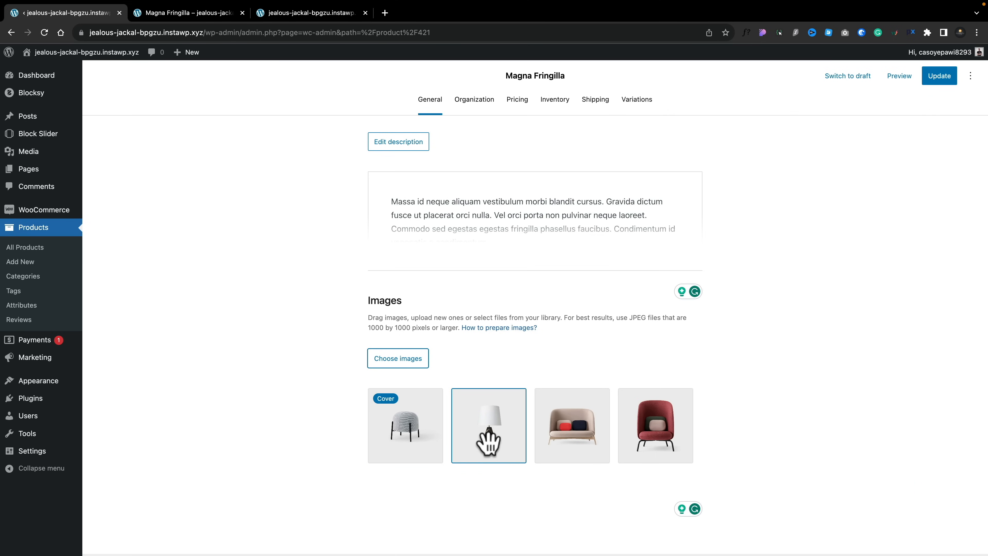
click(564, 433)
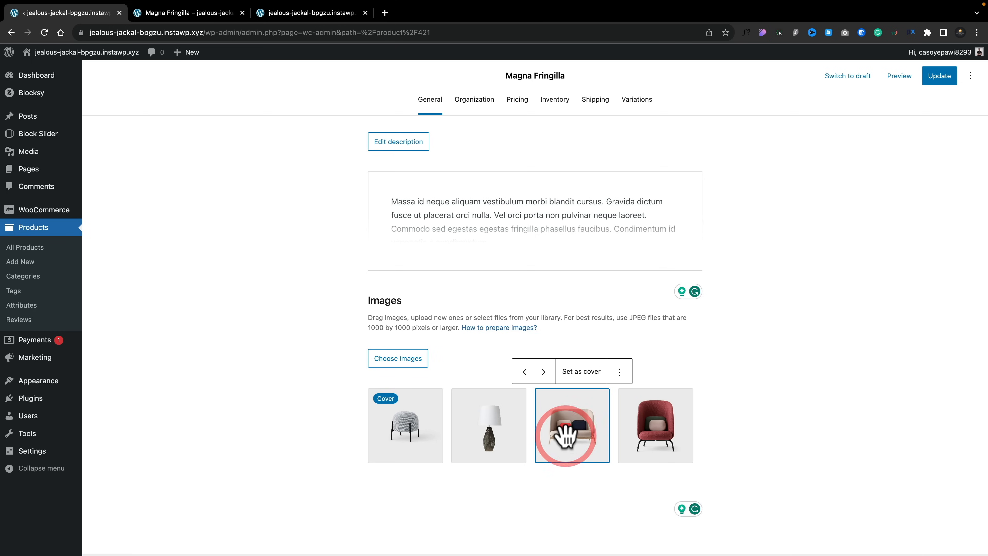
click(595, 376)
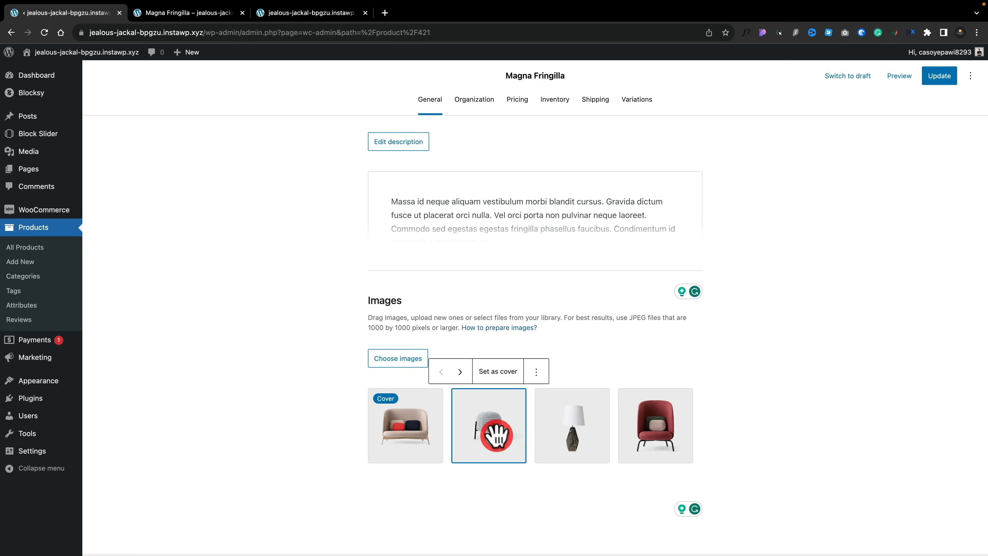
Try reordering the stool and lamp product images back and forth, and open the red armchair image's options
click(459, 372)
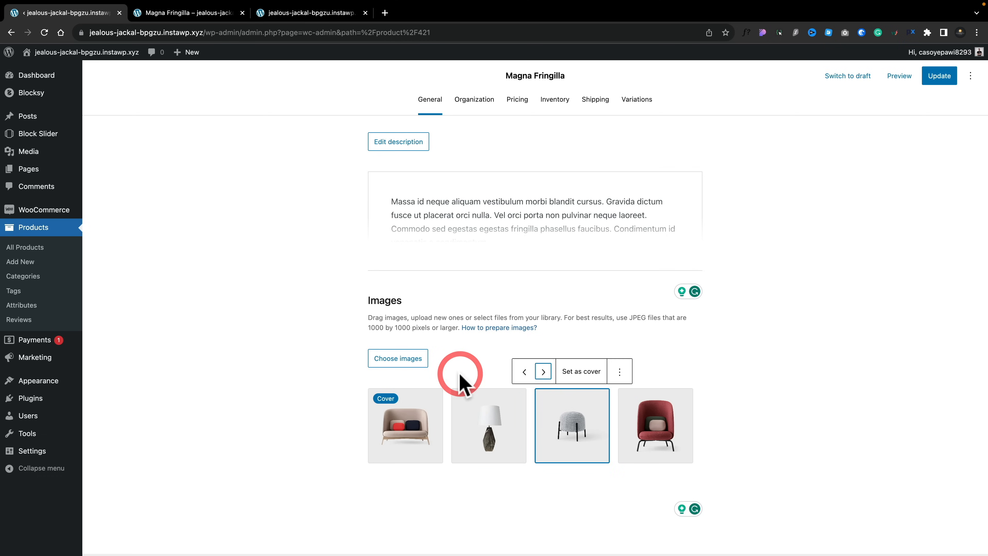
click(523, 372)
click(660, 414)
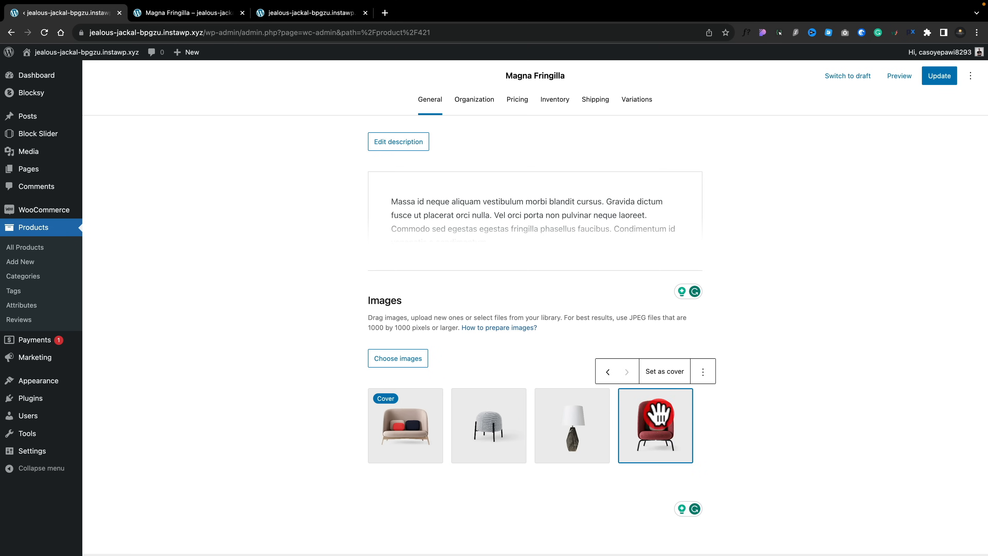
click(705, 373)
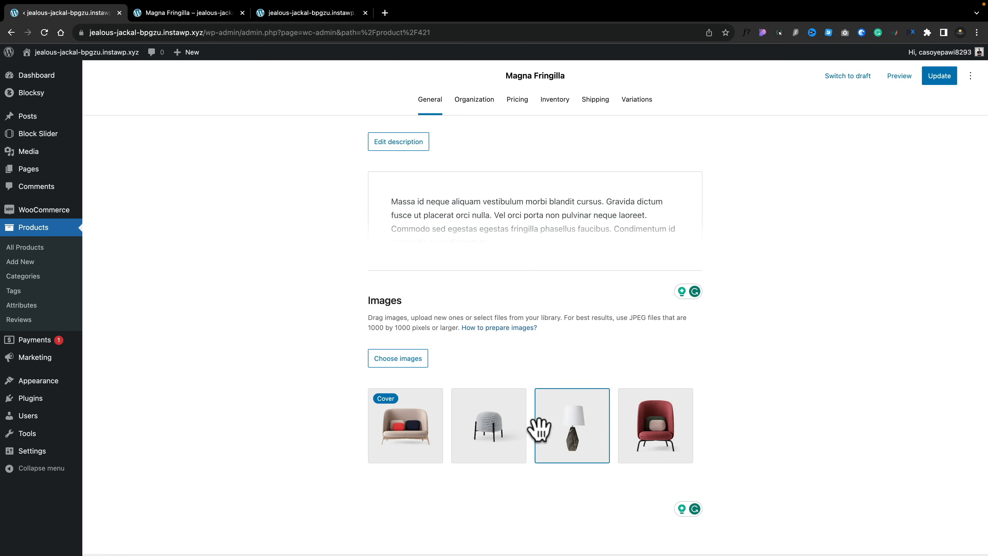
drag(489, 432, 557, 432)
drag(487, 432, 571, 431)
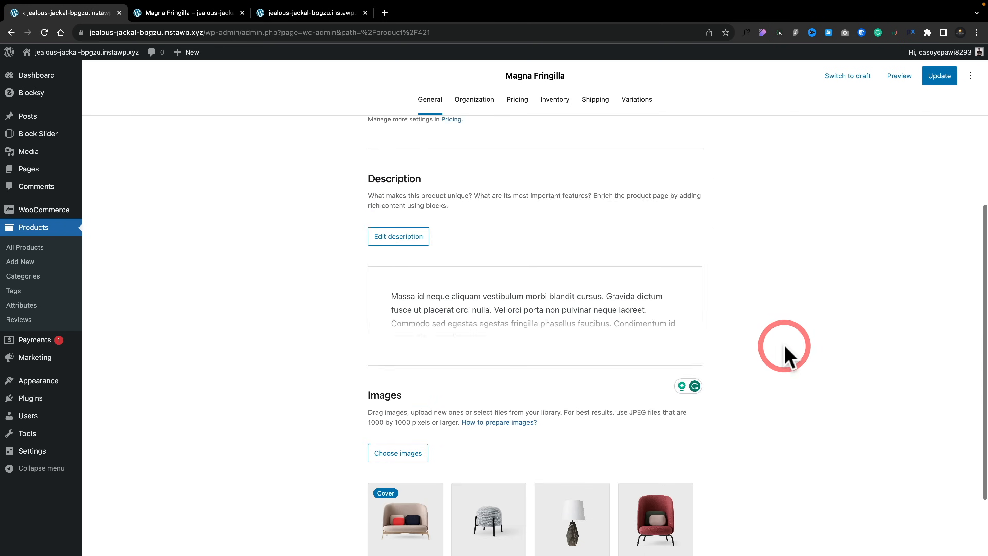
Replace the product's Accessories category with Furniture in its organization settings
scroll(784, 350, up, 7)
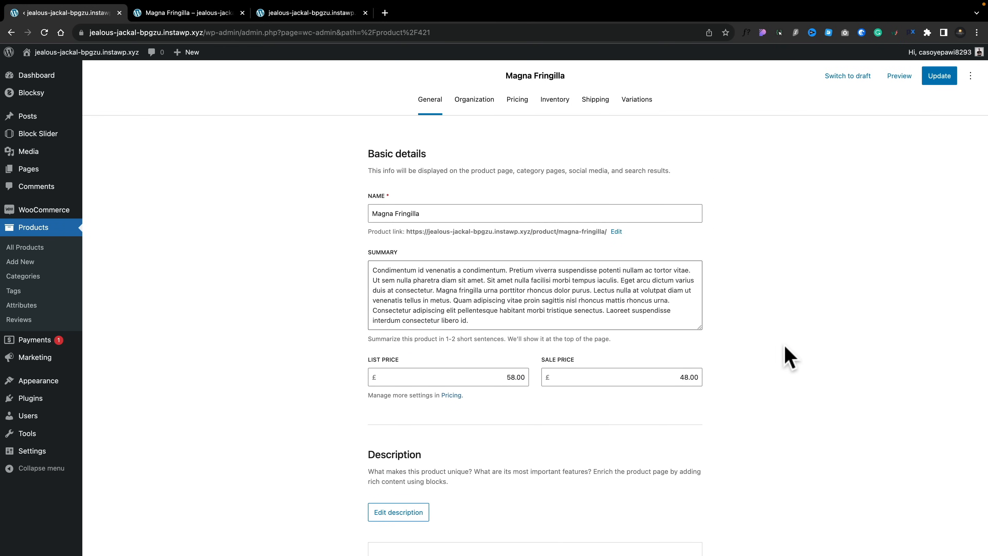
click(469, 102)
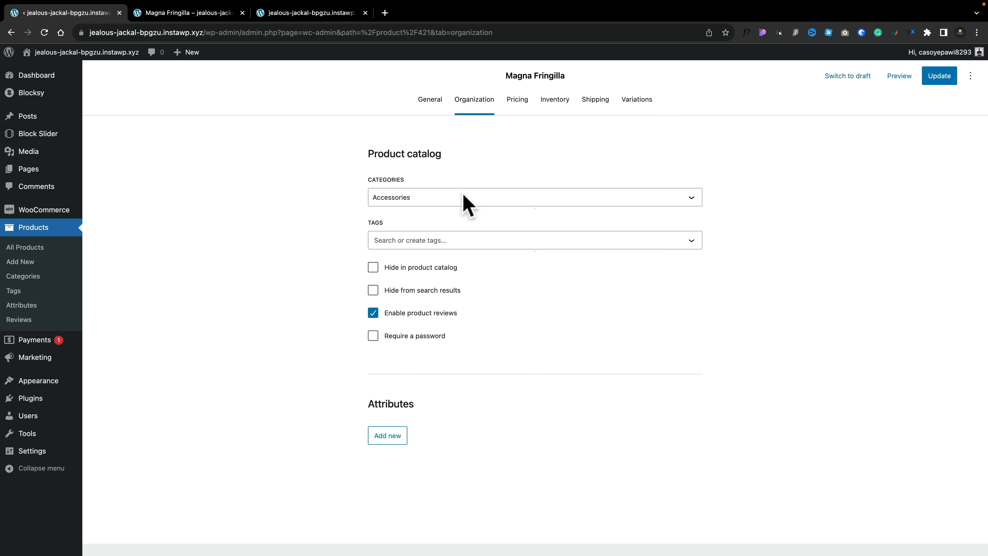
click(542, 196)
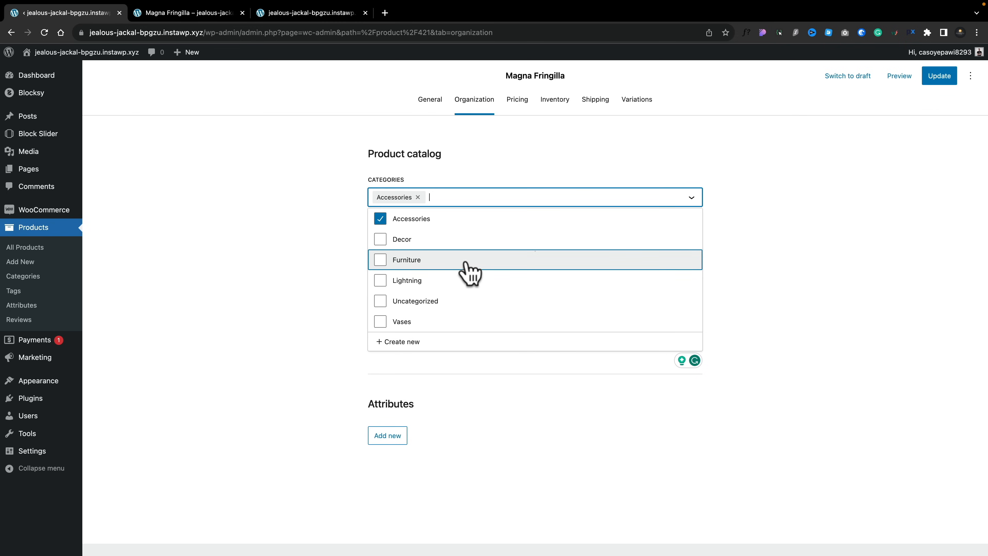
click(380, 219)
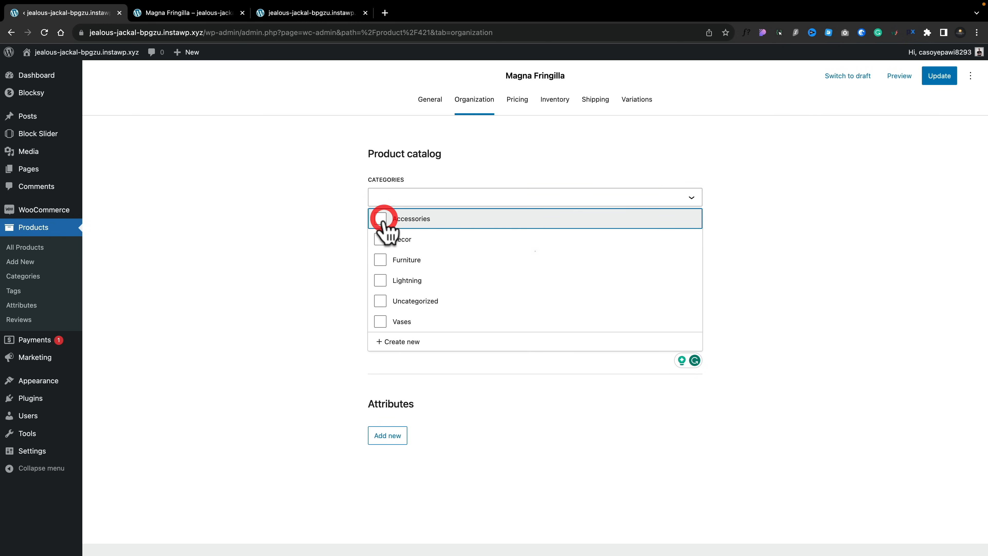
click(380, 260)
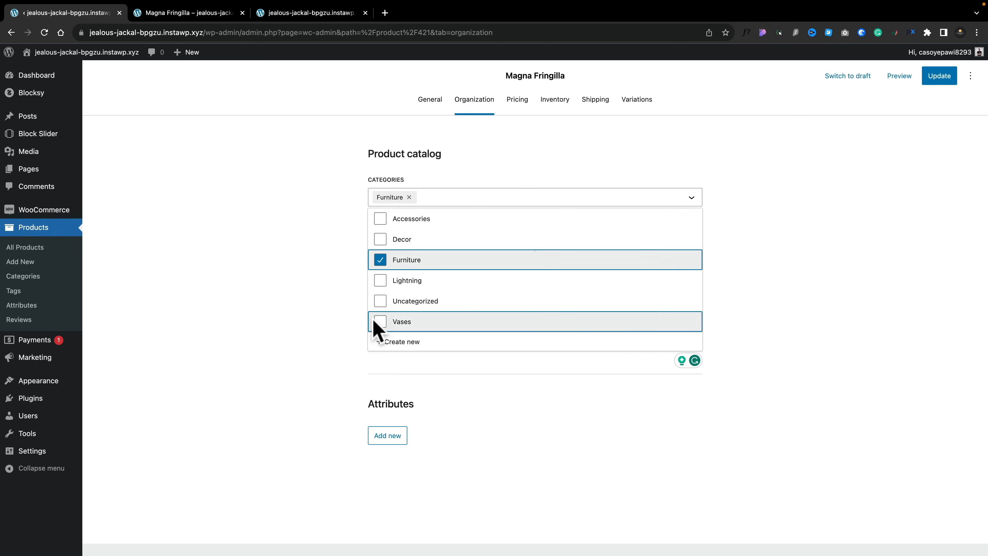
click(382, 281)
click(380, 281)
click(289, 305)
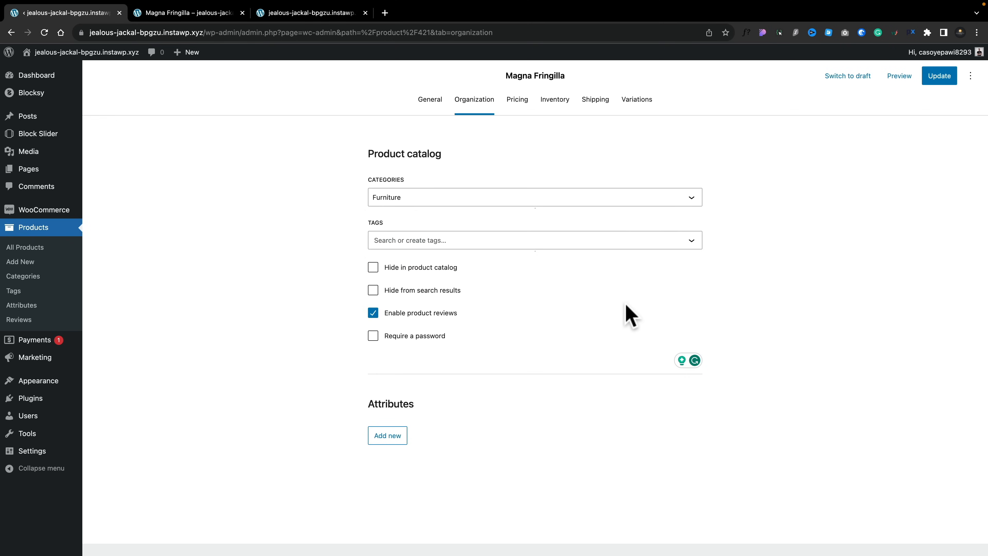
Create and assign a Chairs tag to the product, and check the password requirement option, leaving it off
click(637, 240)
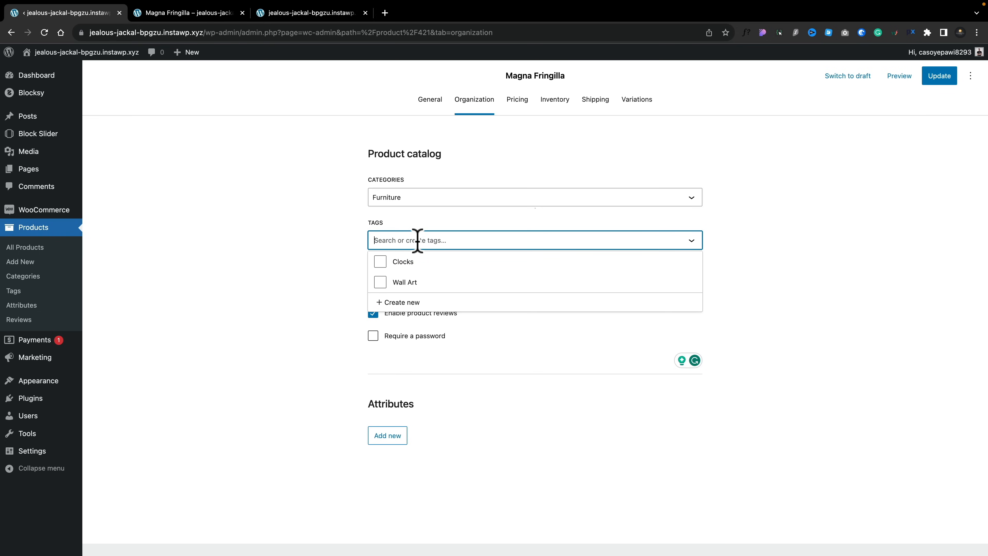
text(Chairs)
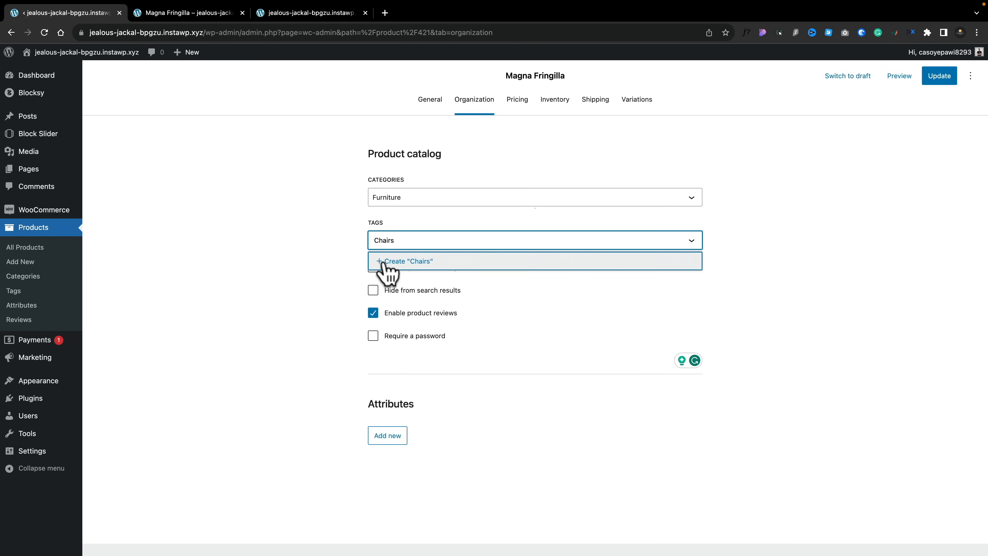
click(377, 262)
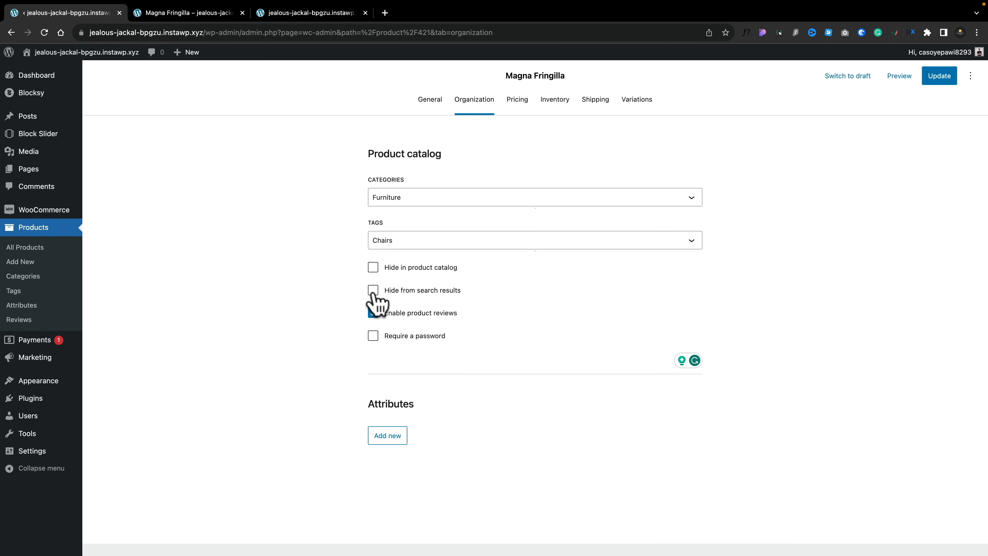
click(373, 335)
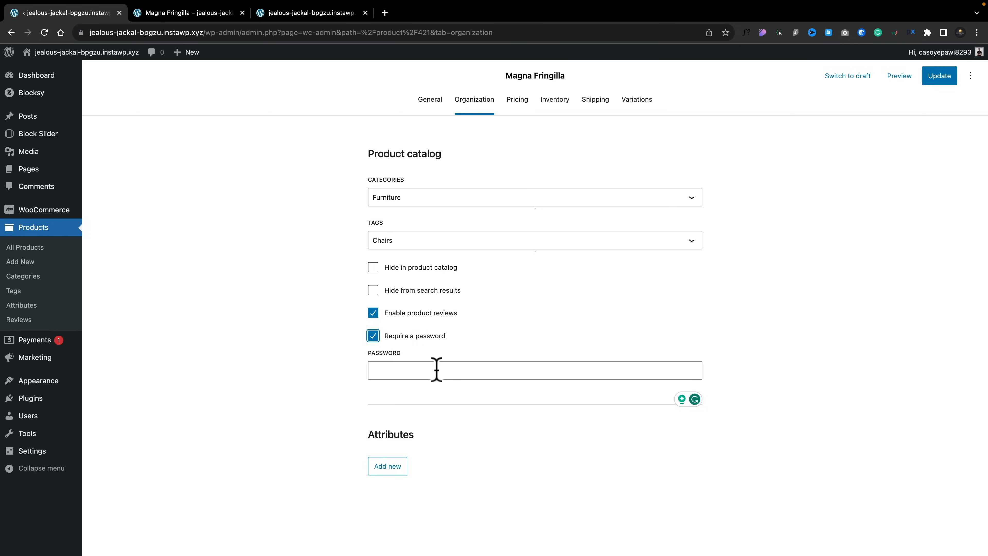
click(373, 335)
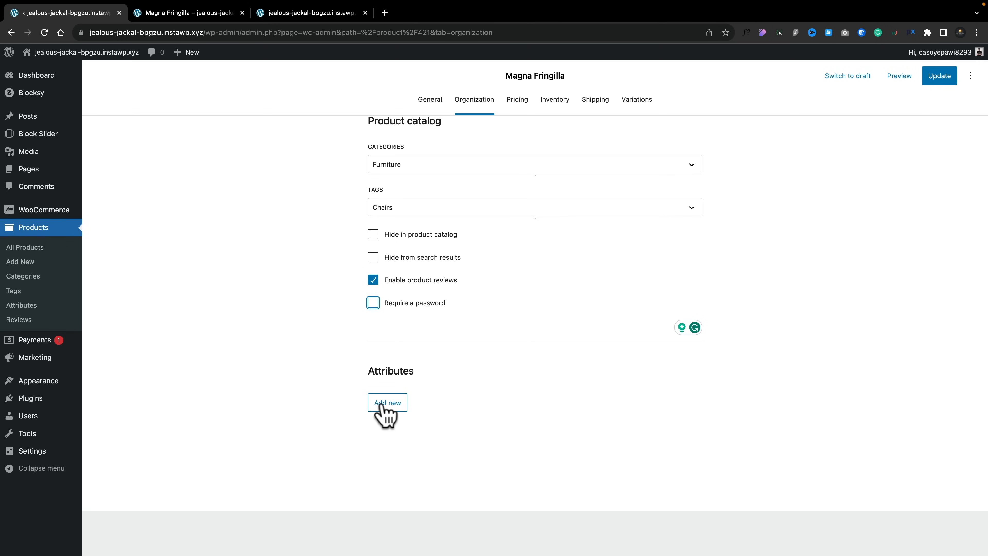
Add a Size attribute with the new value XLarge as its only value, and update the product
click(381, 404)
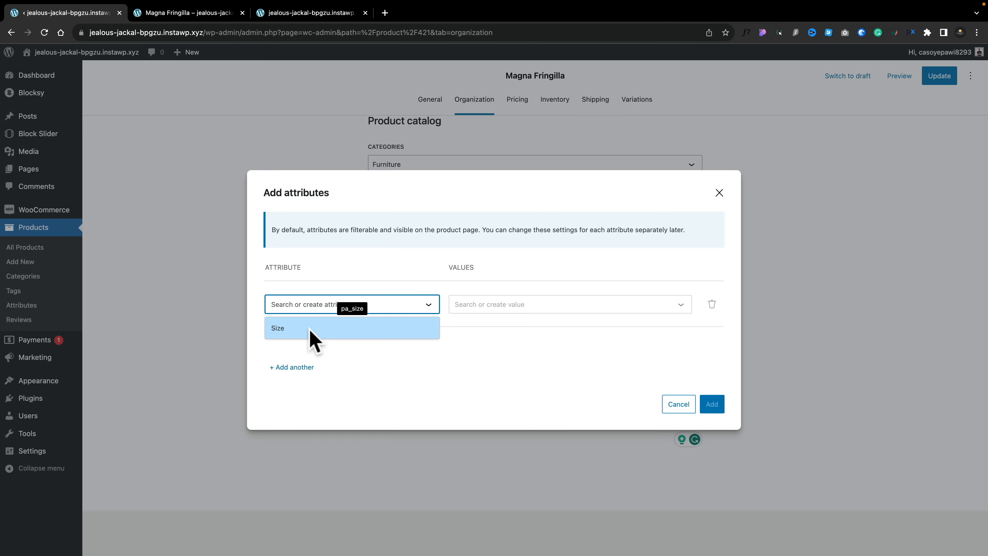
click(294, 329)
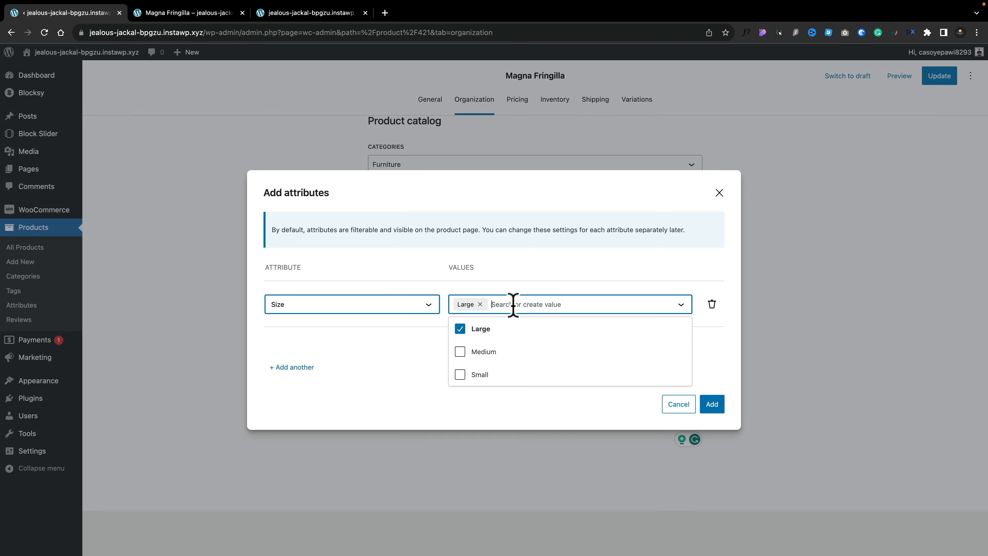
text(XLarge)
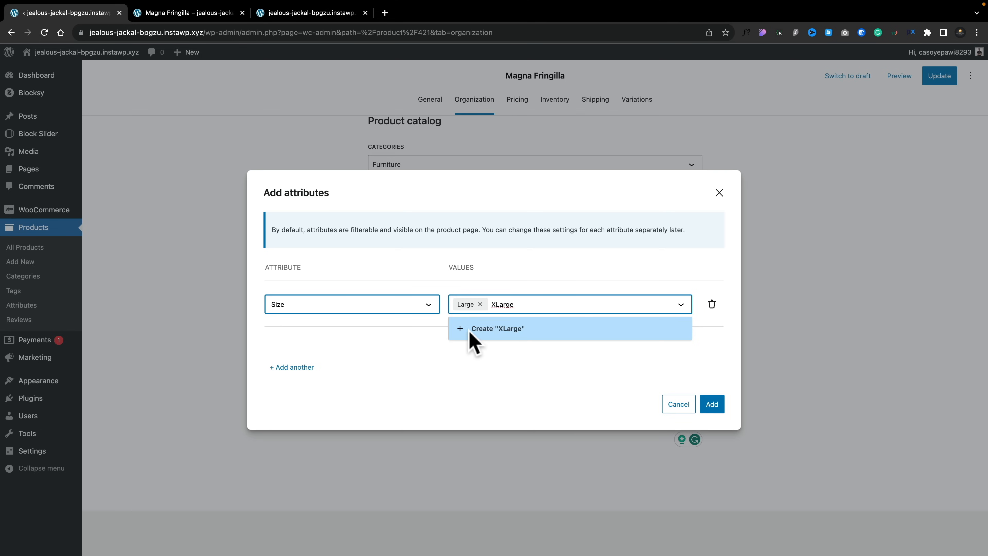
click(469, 331)
click(480, 304)
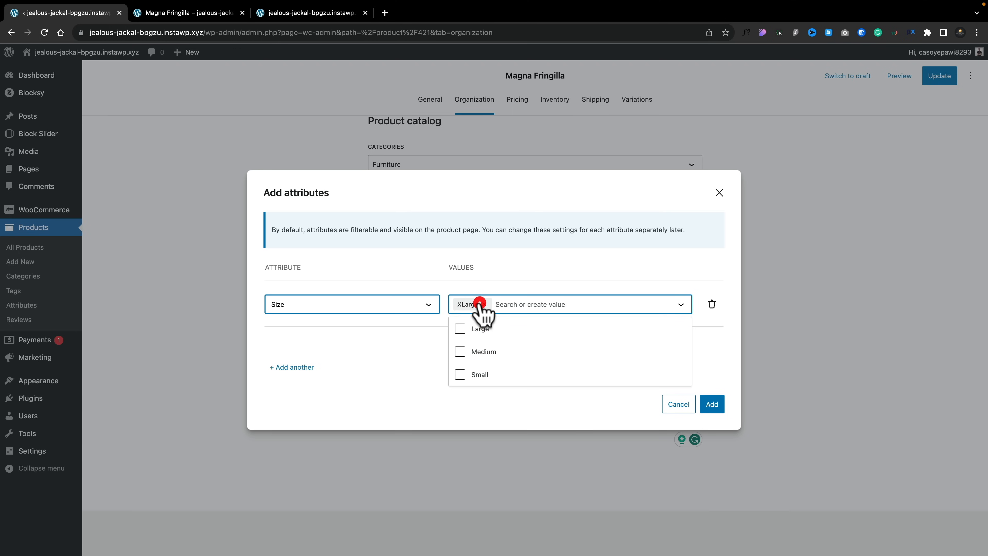
click(392, 371)
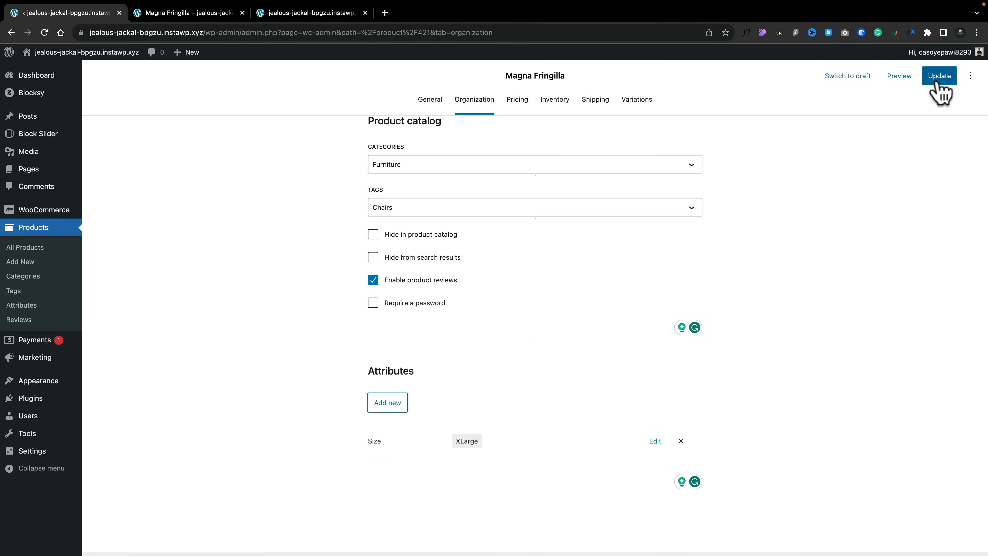
click(938, 78)
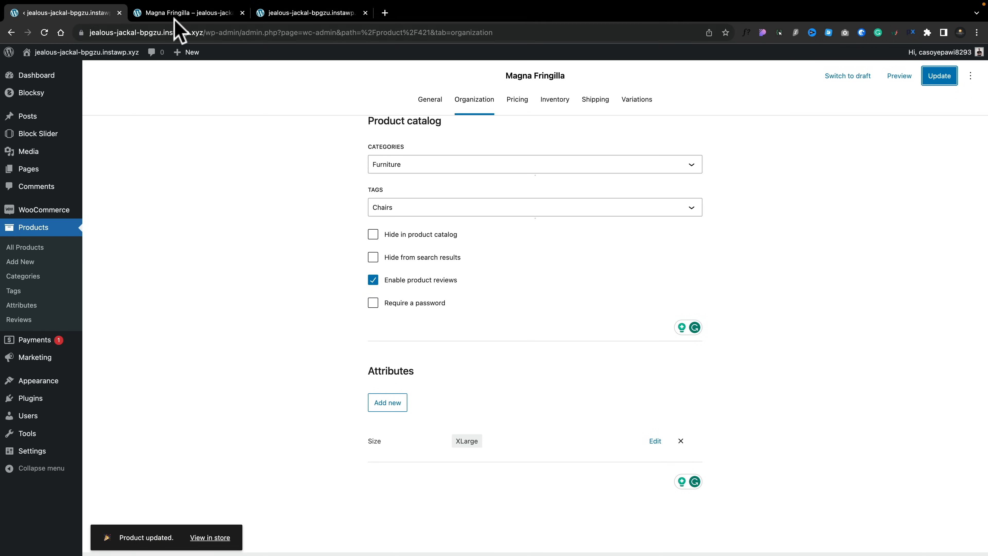
Check the category, tag and additional information of the product on its storefront preview page
click(187, 15)
scroll(74, 316, down, 6)
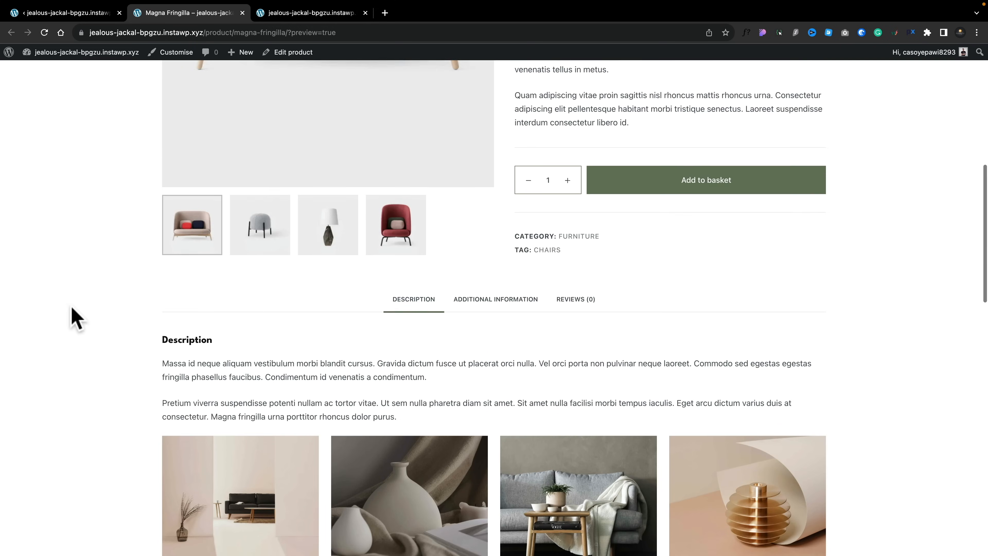
click(492, 297)
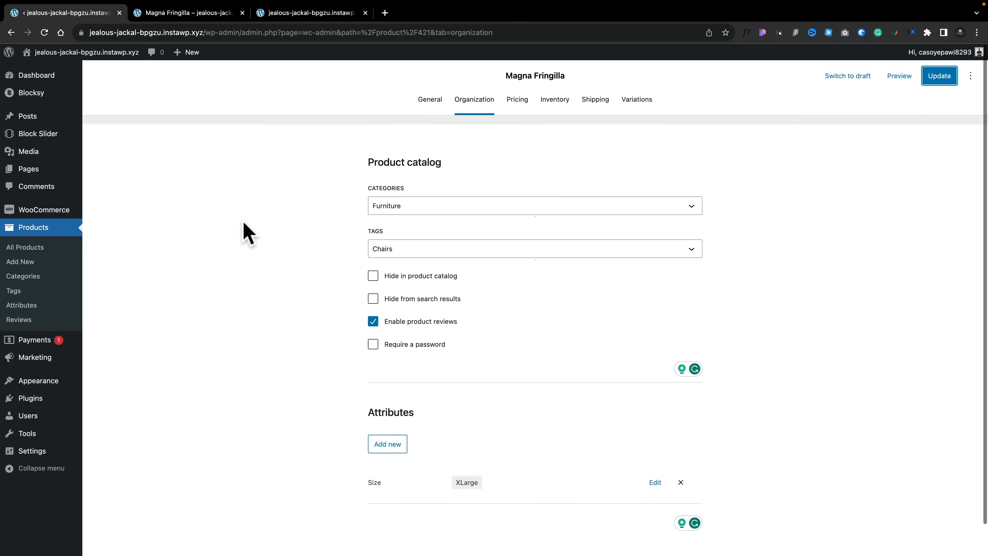
Review the product's pricing and inventory settings, including the advanced tax class and purchase restriction options
click(517, 102)
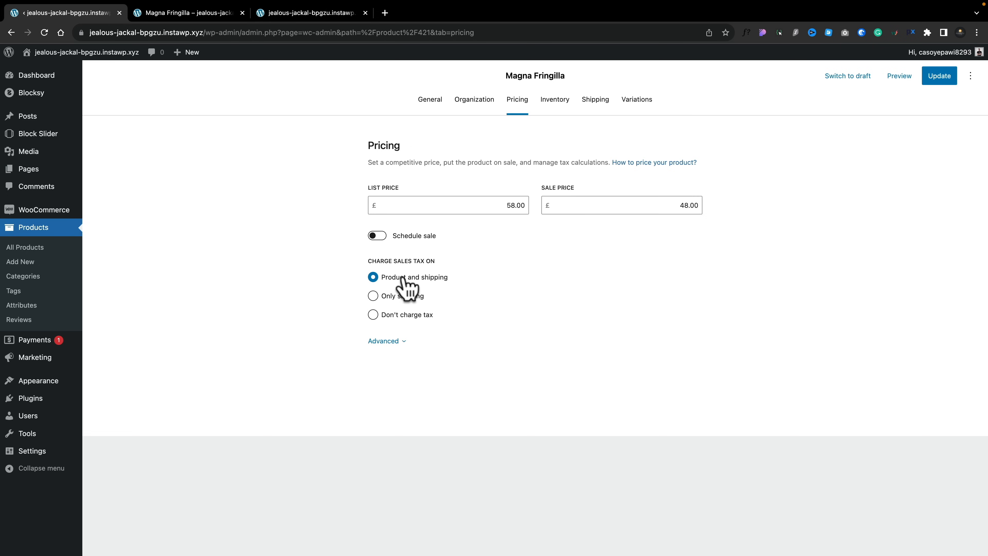
click(404, 343)
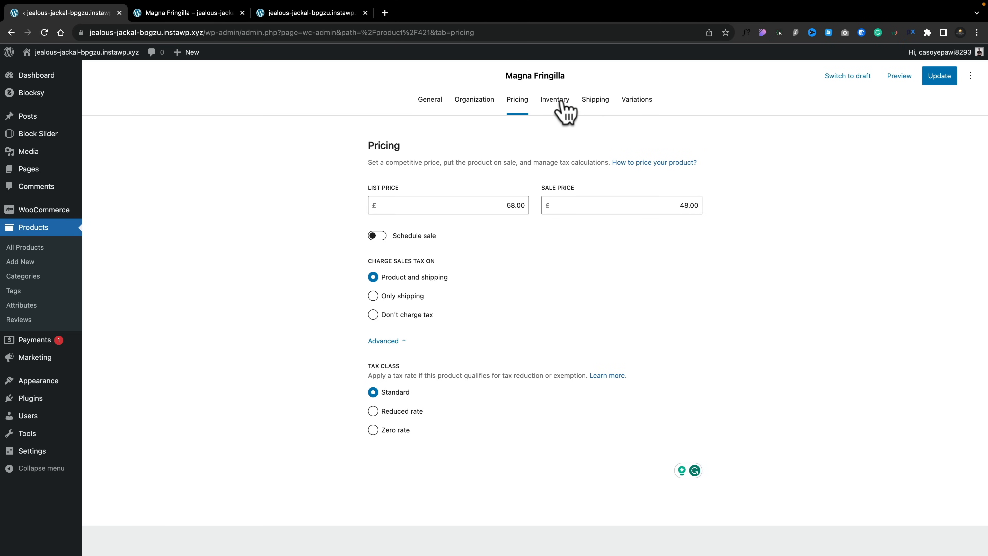
click(560, 101)
click(413, 215)
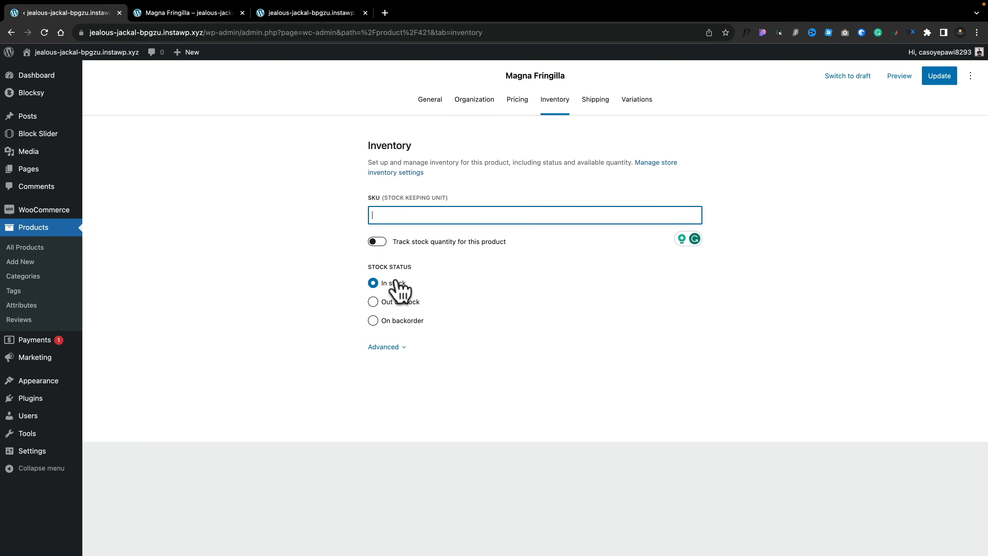
click(401, 347)
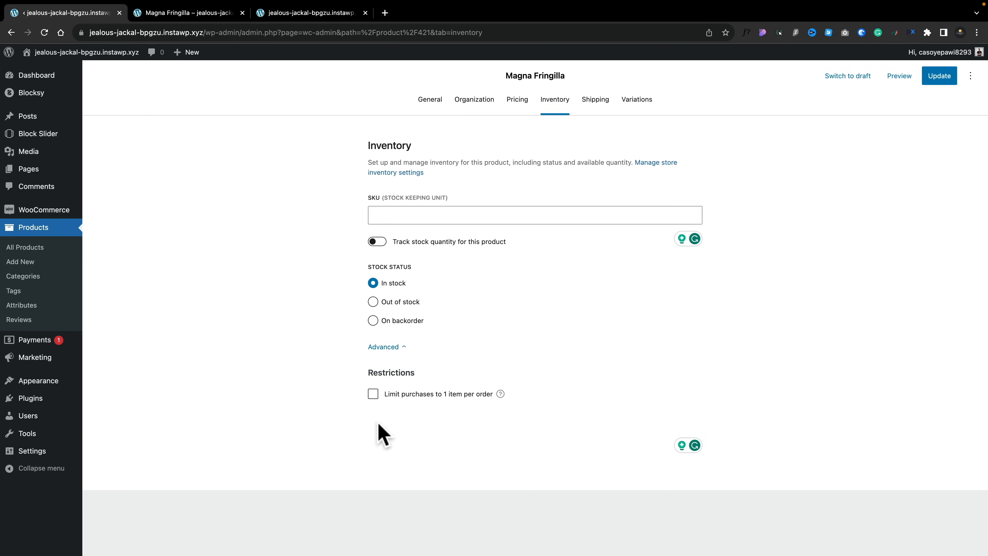
Review the product's shipping settings and the form for adding a new Furniture shipping class, cancelling the form
click(594, 102)
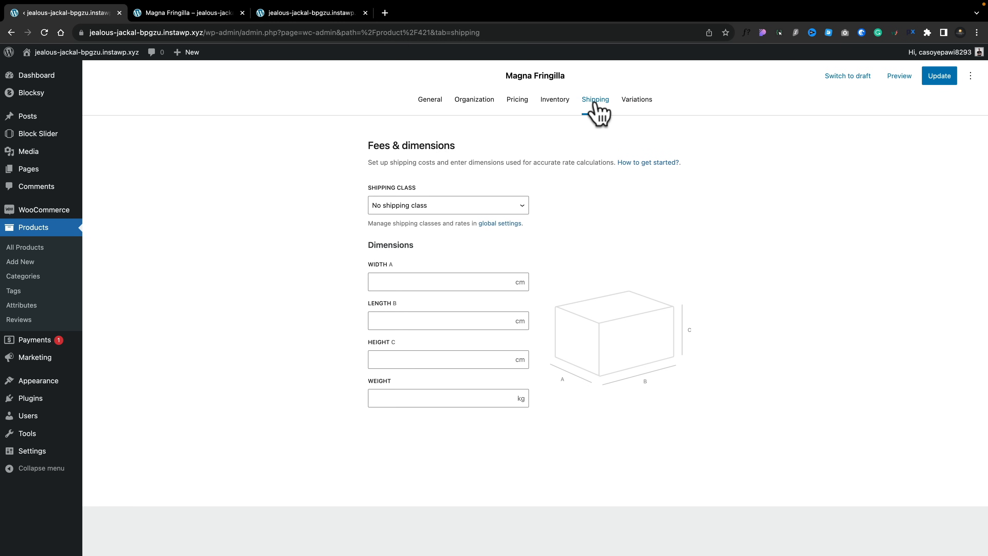
click(521, 205)
click(511, 205)
click(596, 201)
click(485, 205)
click(433, 220)
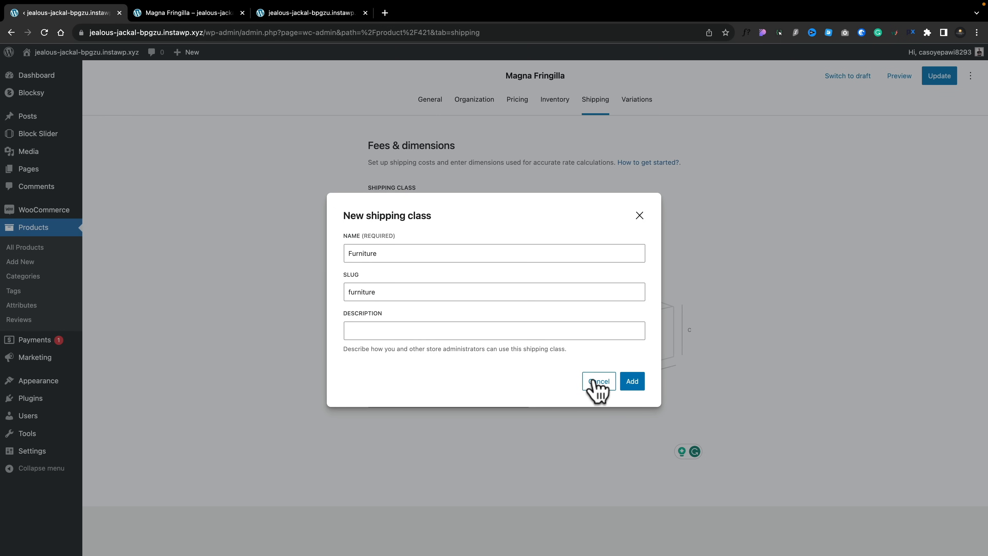
click(598, 384)
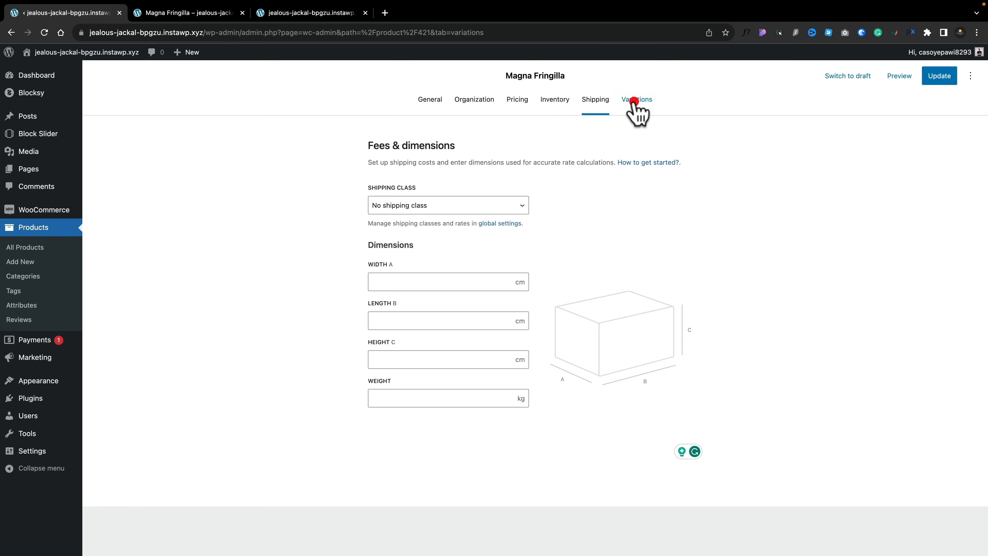
Begin adding variation options to the product by creating a new attribute named Colour
click(634, 100)
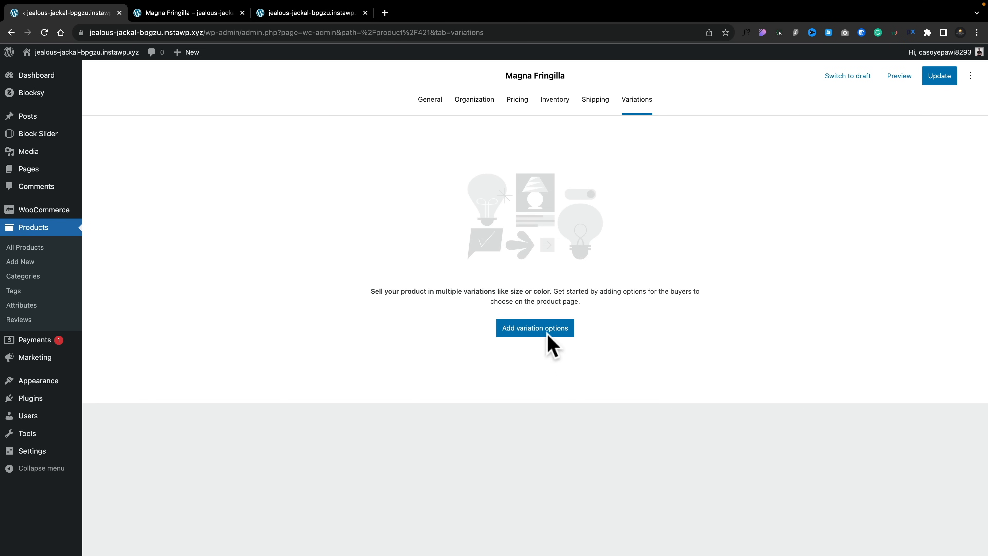
click(545, 331)
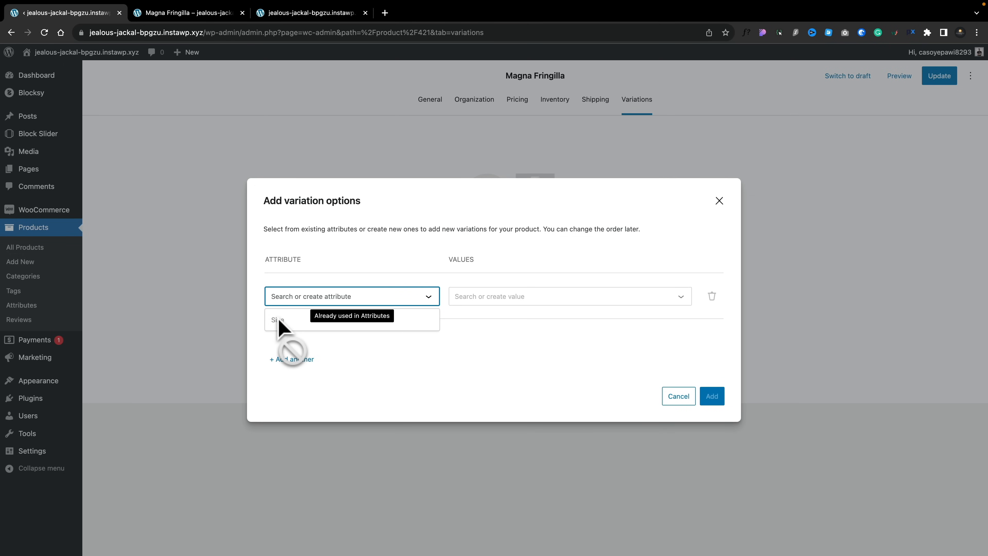
click(316, 296)
text(Col)
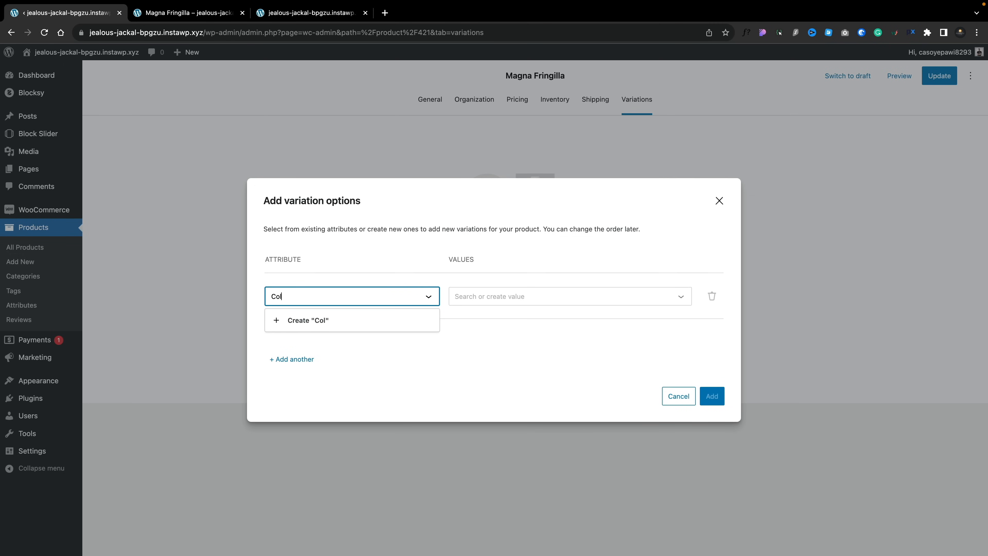
text(our)
click(278, 320)
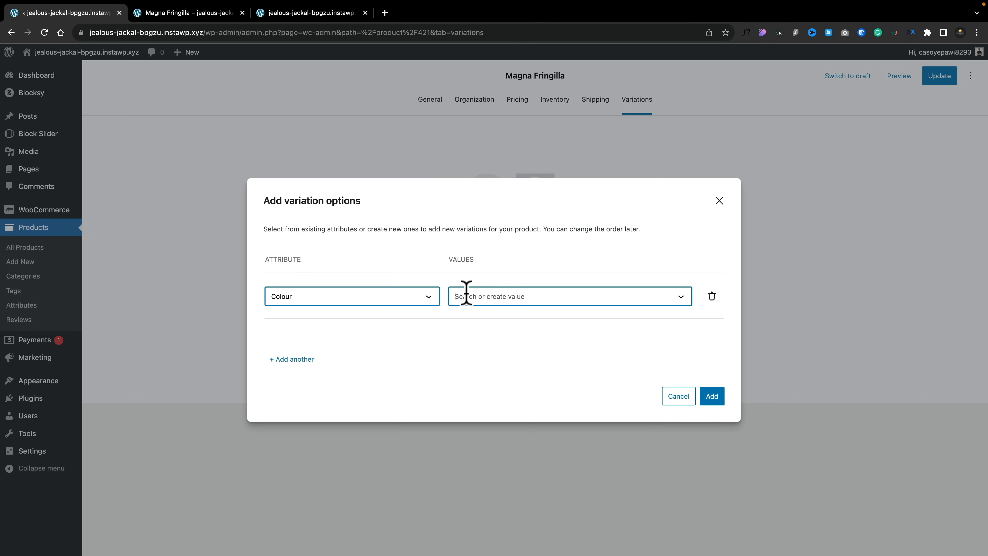
Exclude Green from the Colour values and add the variation options Red, Blue and Purple
click(466, 296)
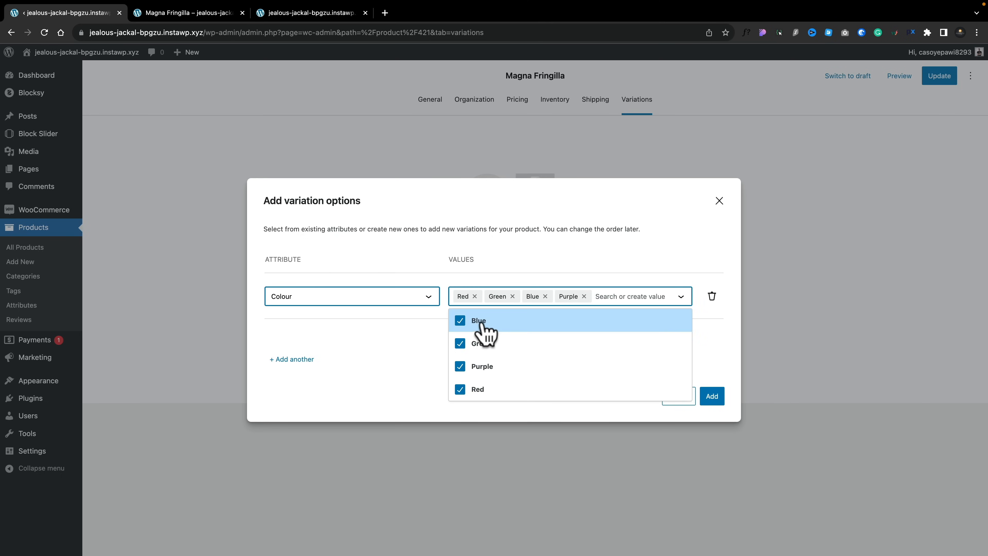
click(460, 346)
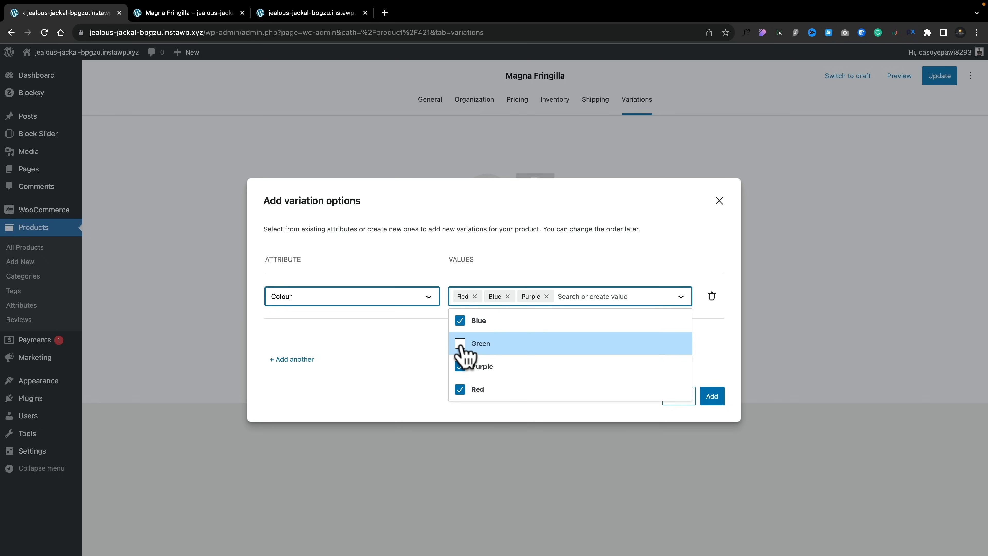
click(384, 353)
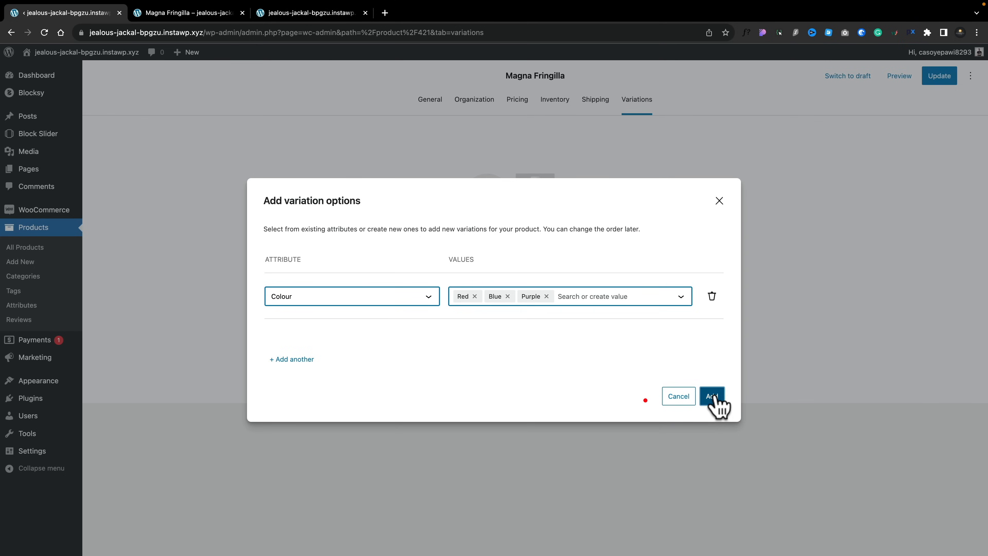
click(712, 397)
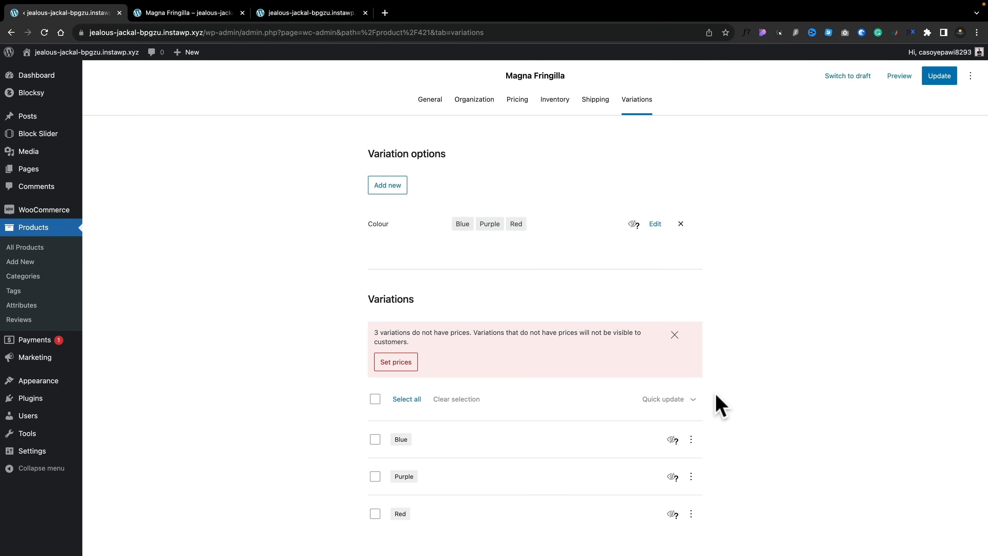
Inspect the Colour option's edit settings and the price prompt for all variations, closing both without changes
click(656, 225)
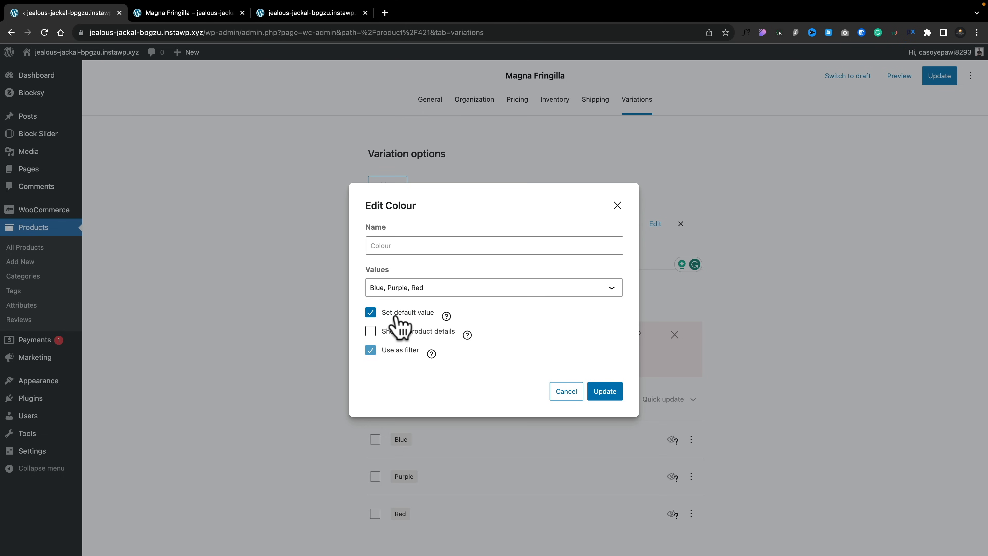
click(617, 206)
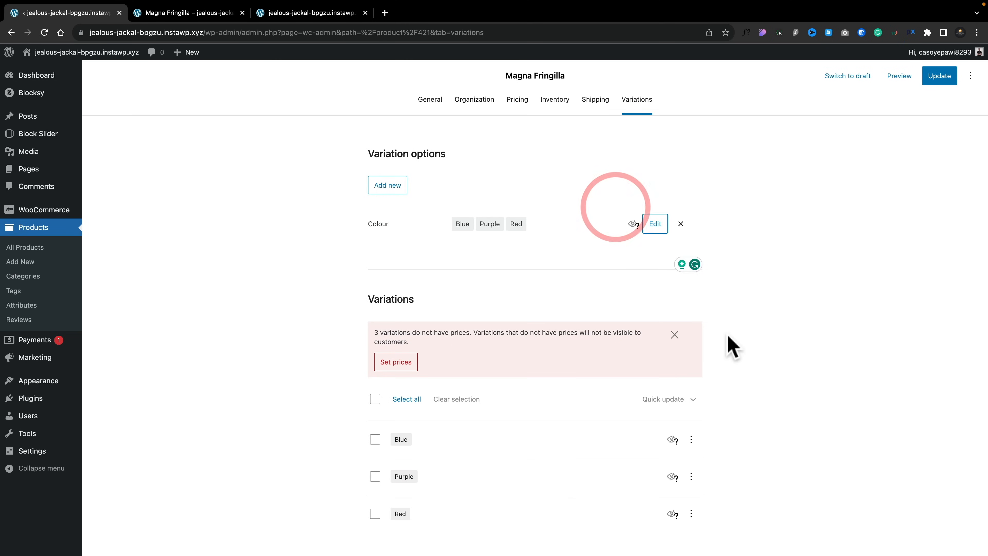
scroll(728, 342, down, 3)
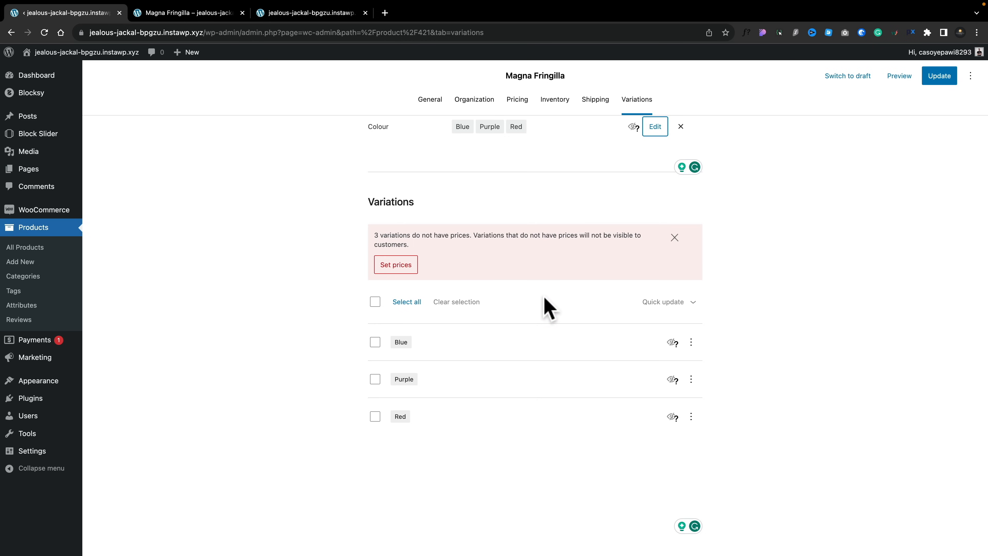
click(397, 265)
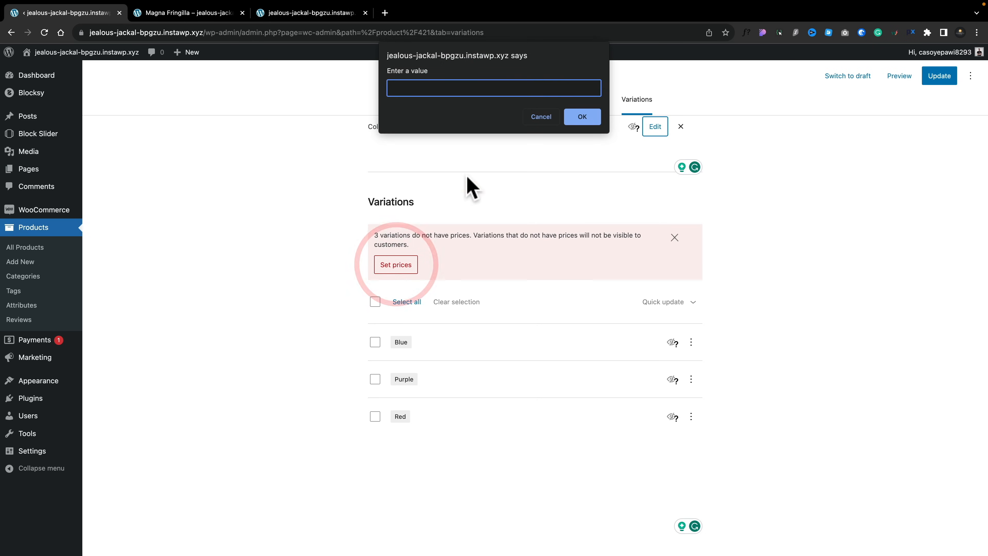
click(539, 118)
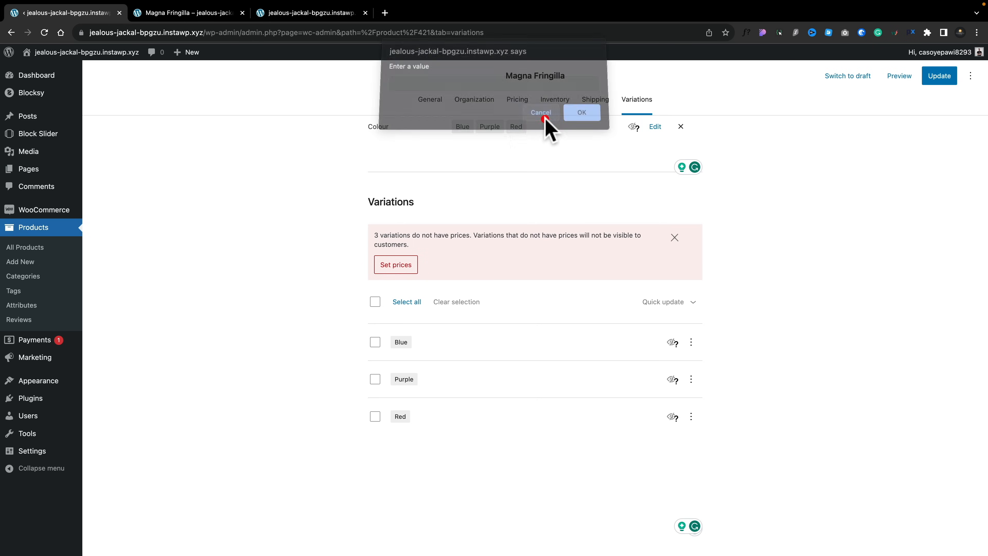
Set the list price of the Blue variation to 199.99
click(691, 341)
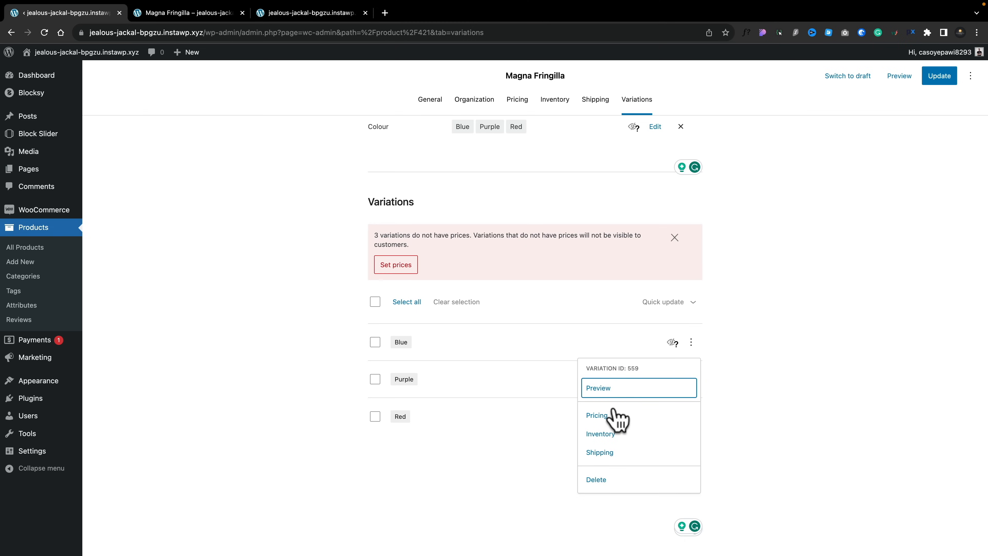
click(606, 415)
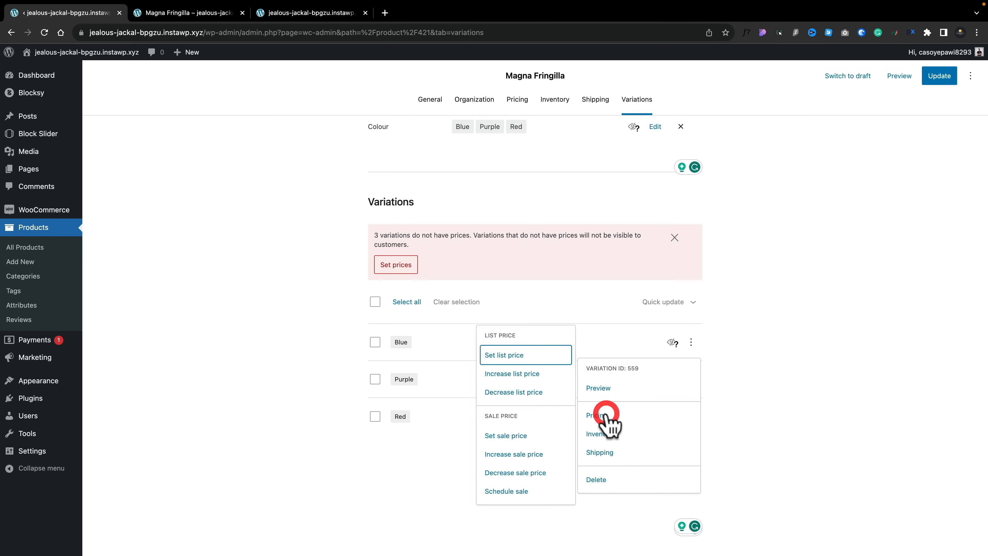
click(514, 355)
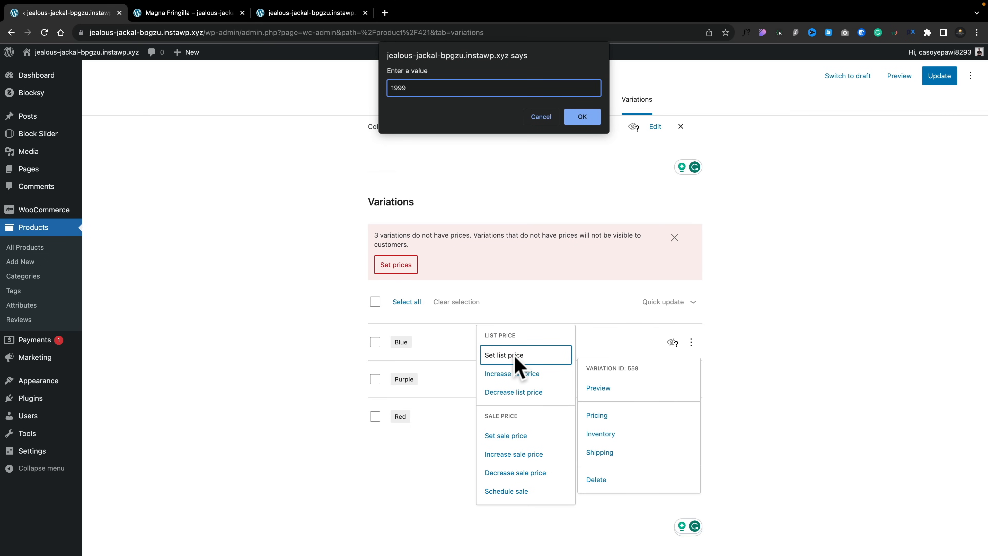
click(583, 117)
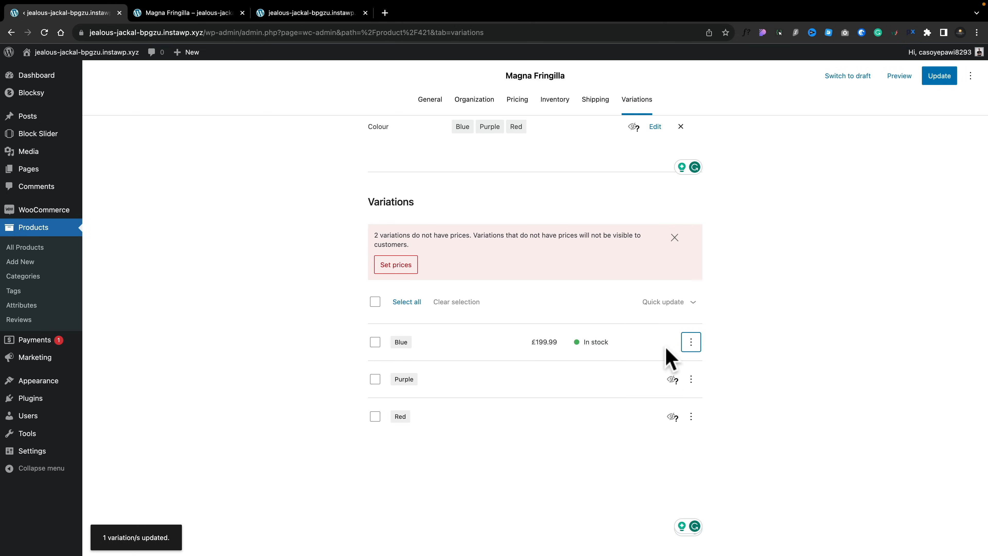
Set the list price of the Purple variation to 249.99
scroll(672, 354, up, 1)
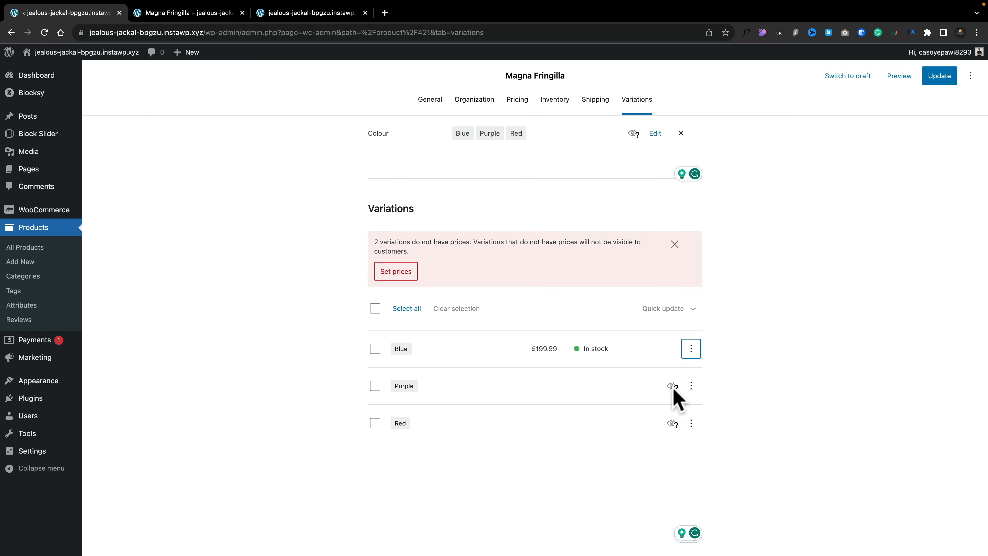
mouse_move(673, 389)
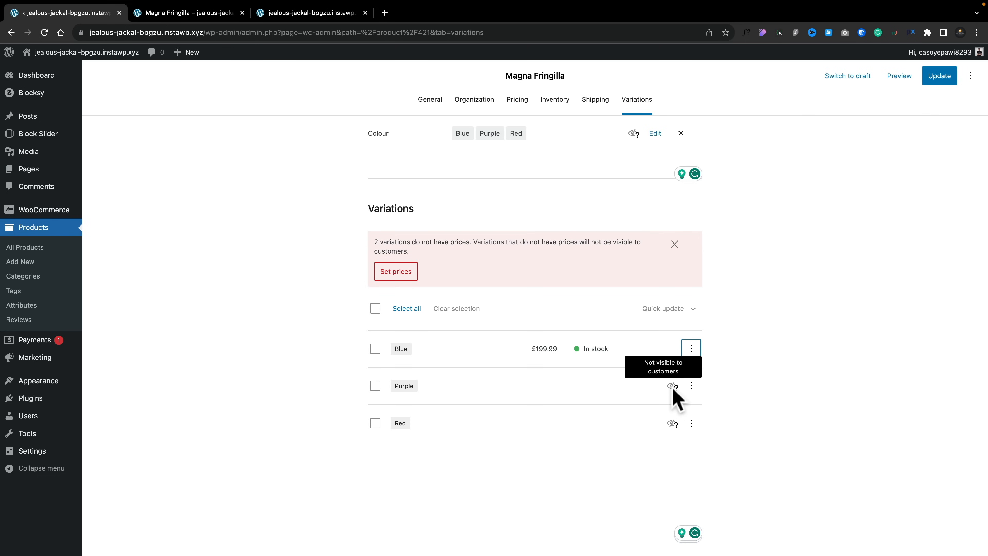
click(691, 386)
click(607, 459)
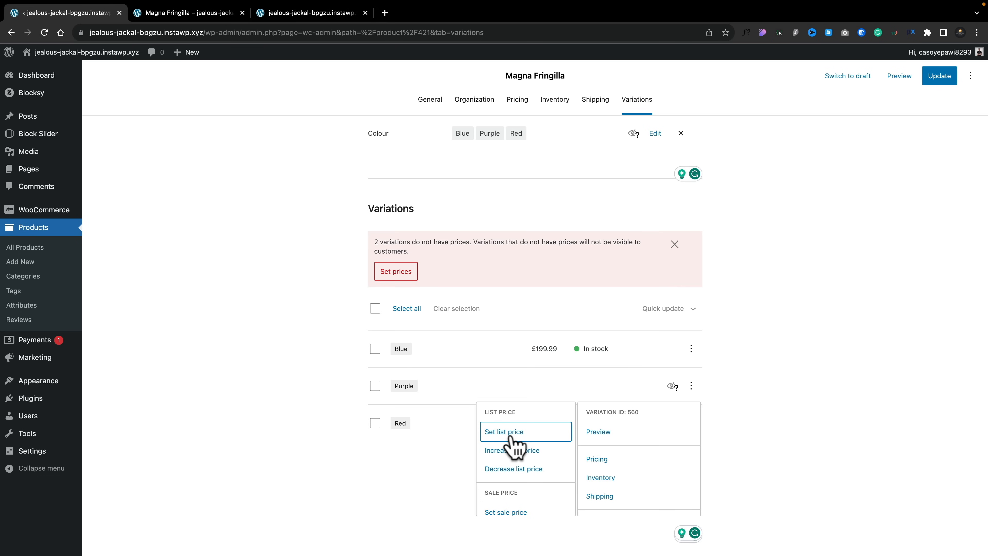
scroll(512, 463, down, 3)
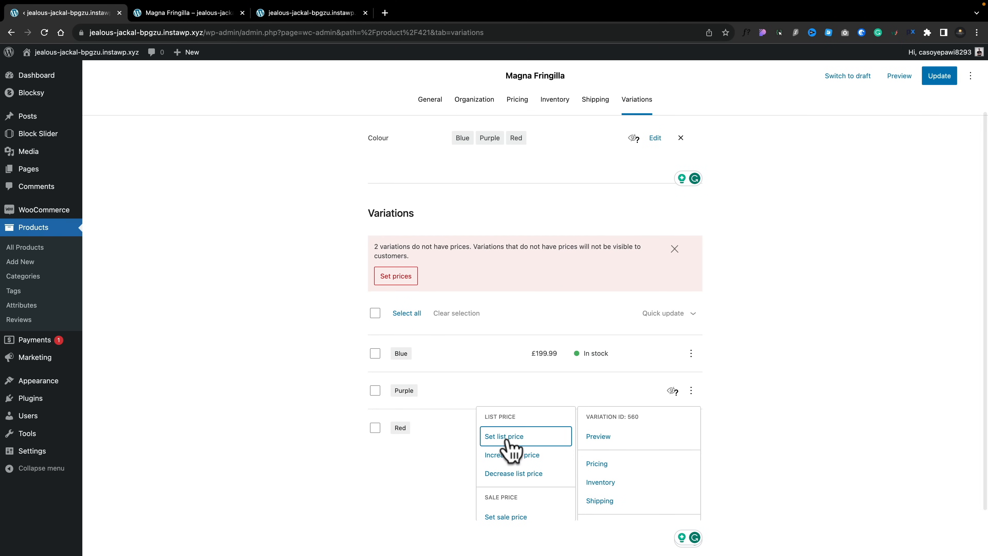
click(505, 439)
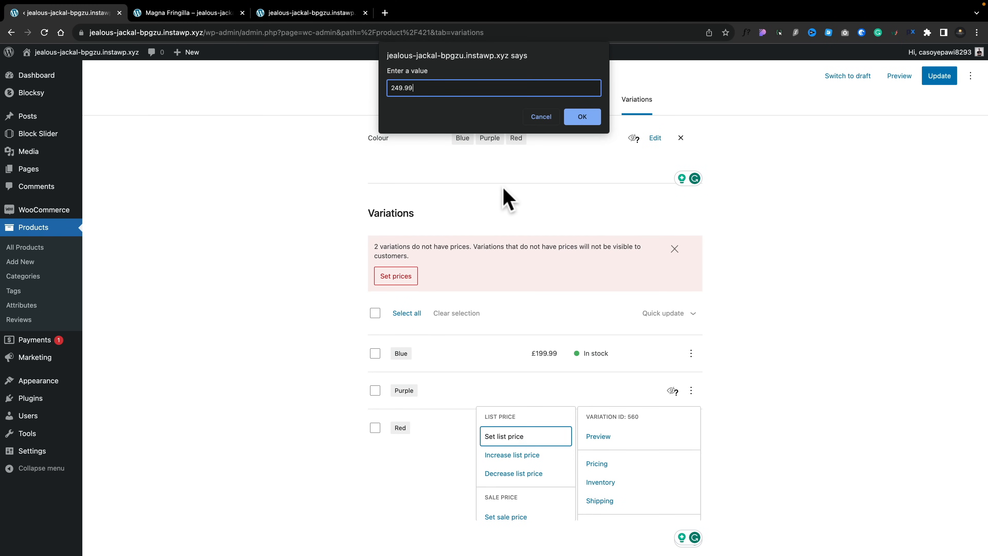
click(583, 118)
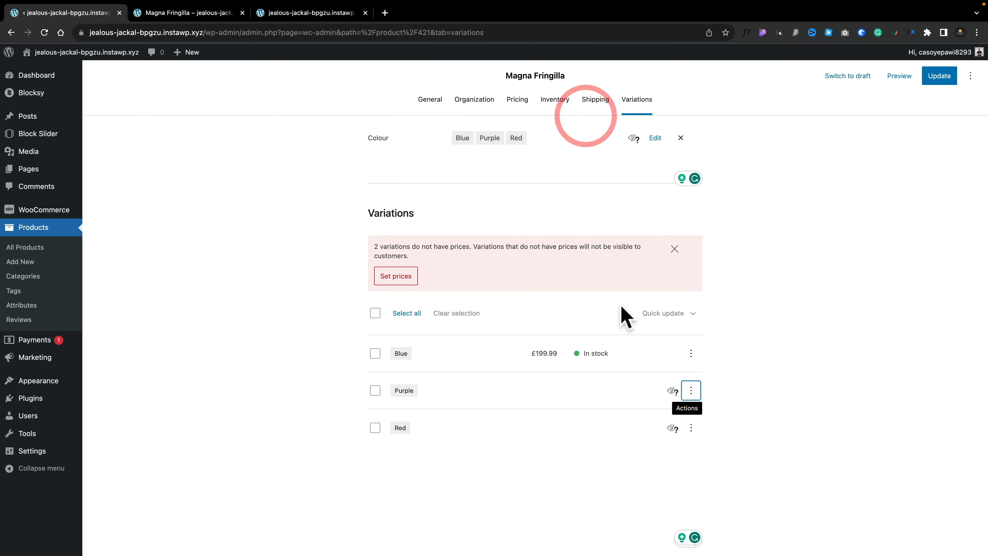
Set the list price of the Red variation to 199.99 and update the product
click(692, 428)
click(619, 501)
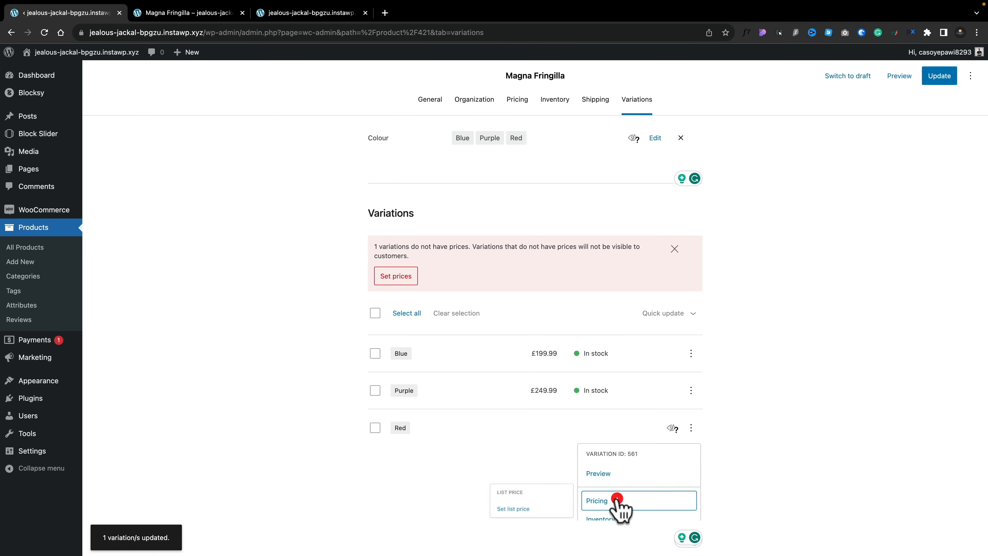
click(541, 513)
text(199.99)
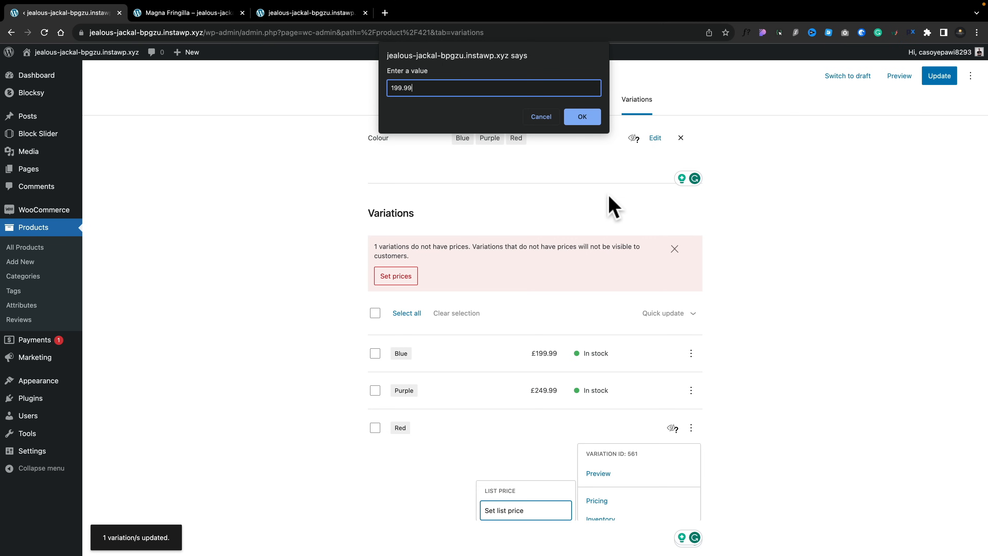
click(580, 117)
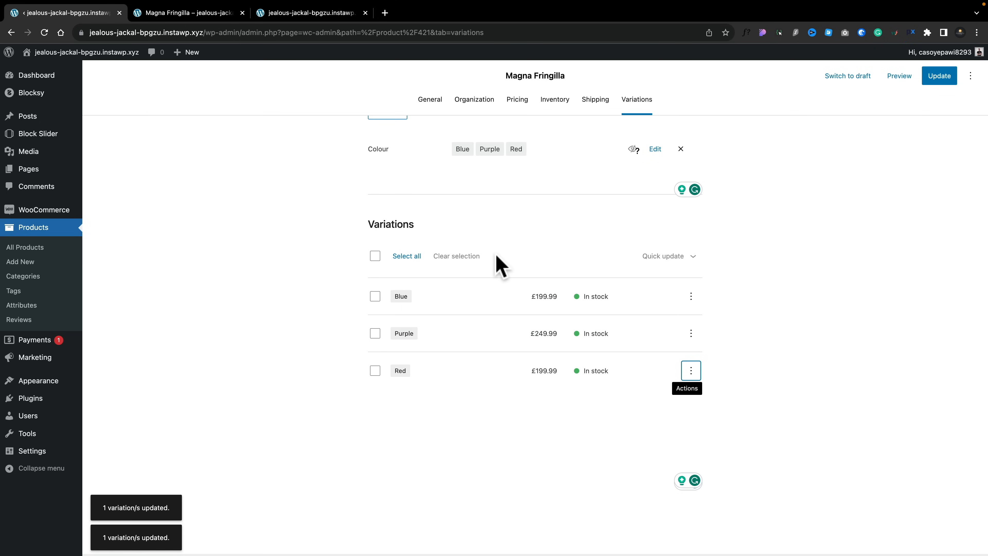
click(939, 76)
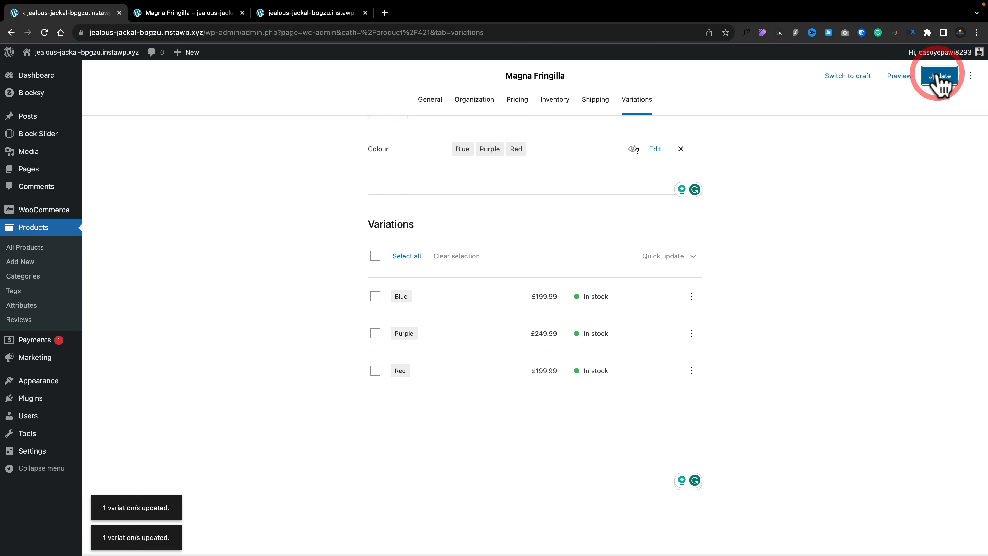
Reload the Magna Fringilla product preview and compare prices by switching the Colour option to Purple and then another colour
click(177, 13)
click(44, 32)
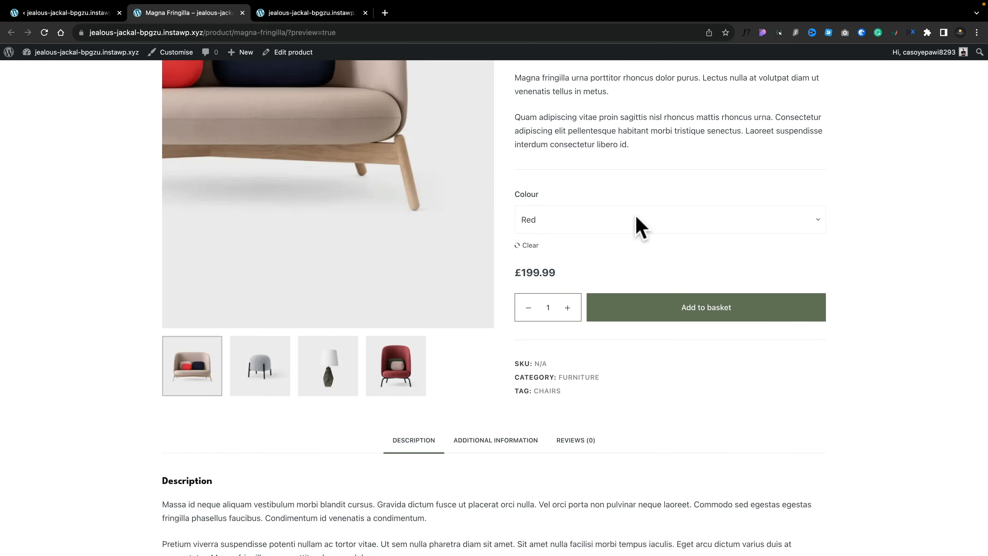
click(638, 219)
click(621, 209)
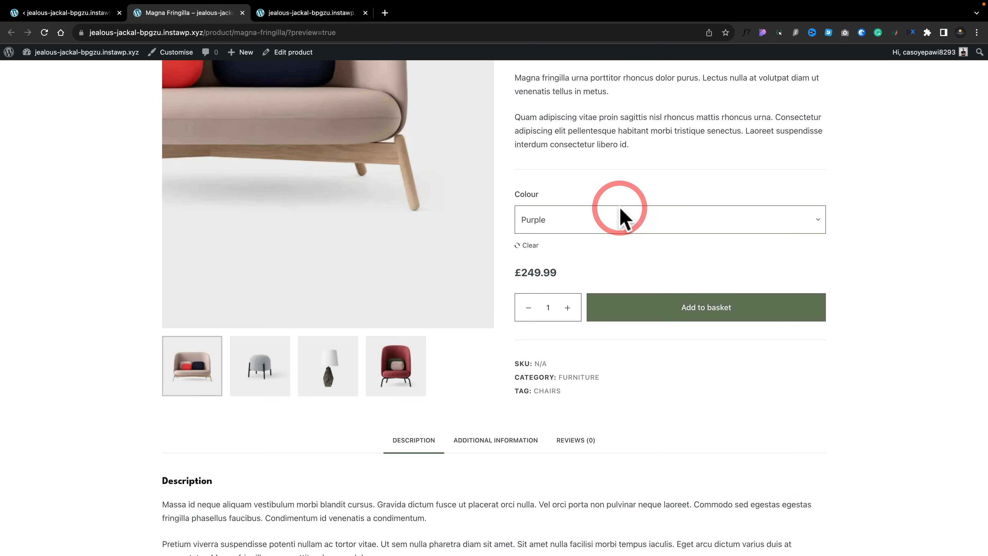
click(617, 218)
click(588, 213)
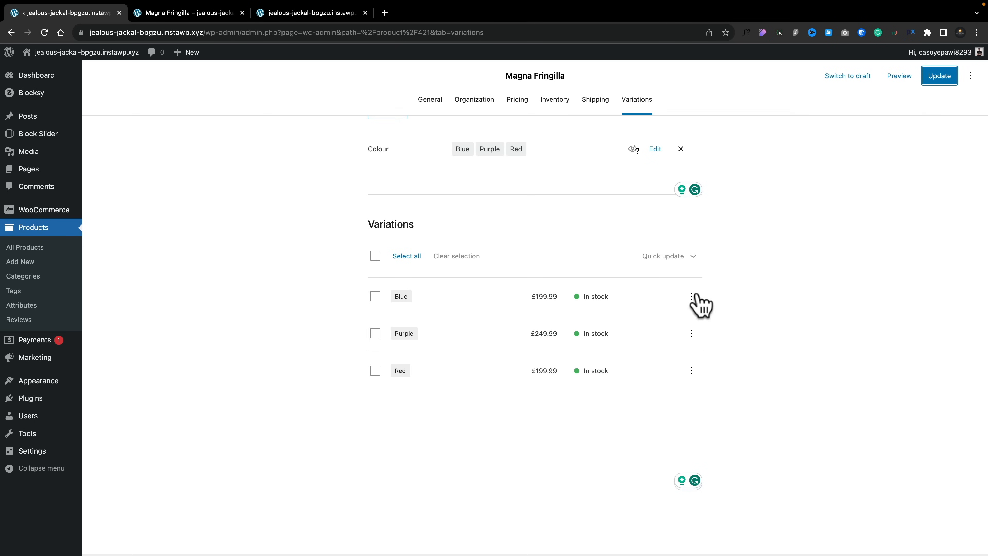
Review the Blue variation's inventory and shipping options without changing them, and update the product
click(695, 255)
click(691, 297)
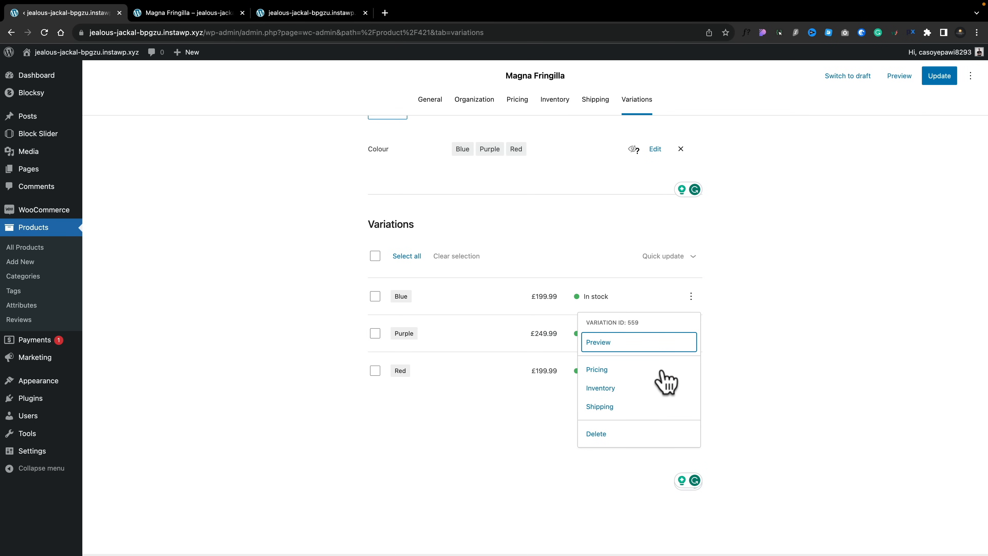
click(604, 388)
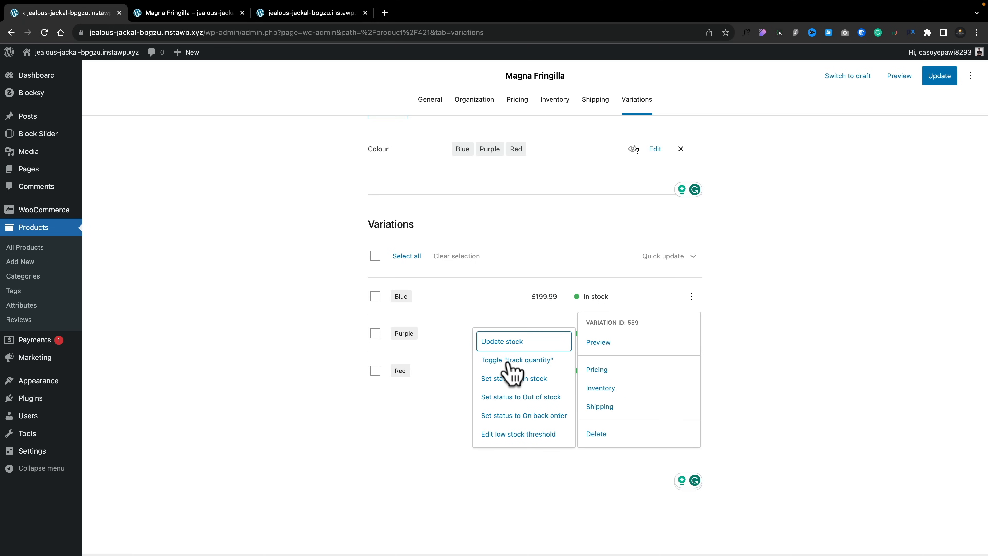
click(605, 387)
click(603, 405)
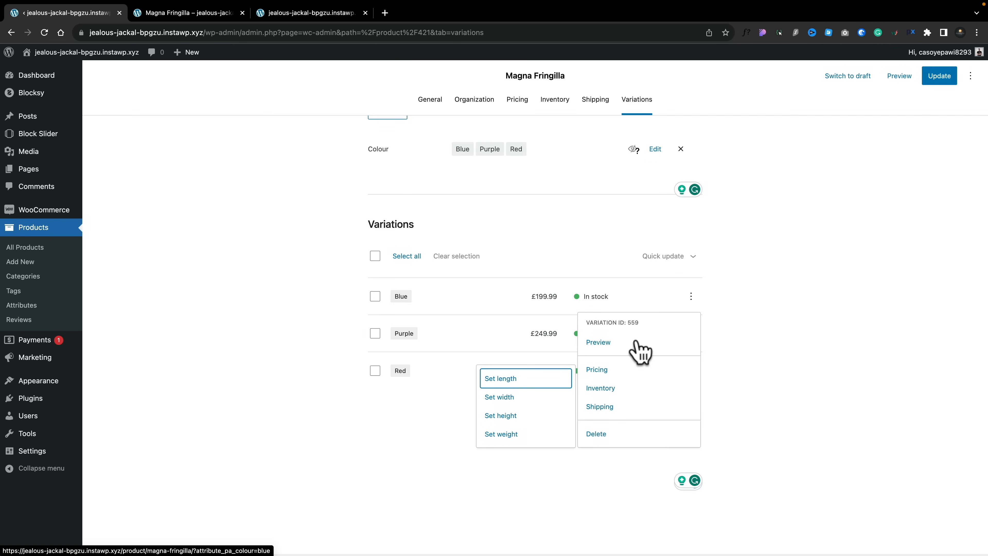
click(756, 331)
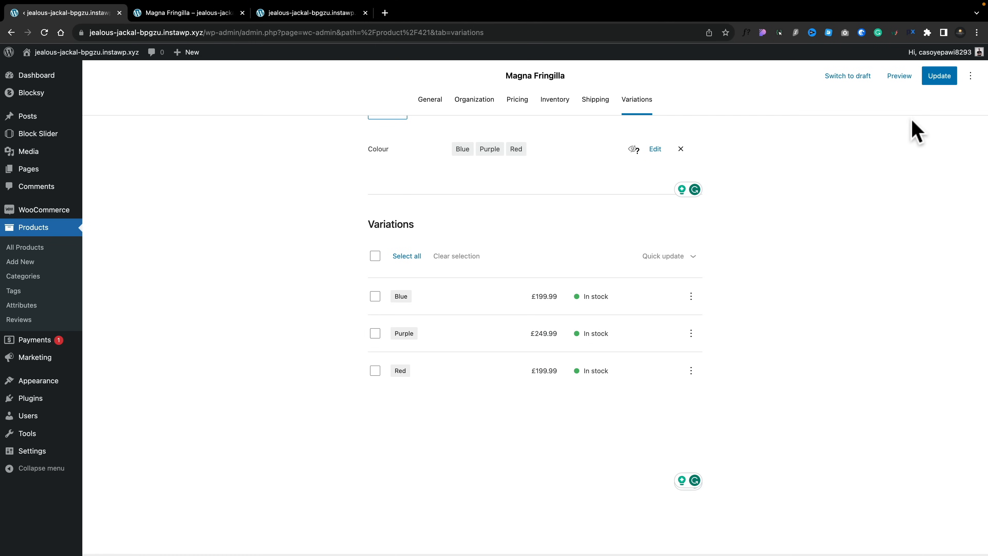
click(941, 78)
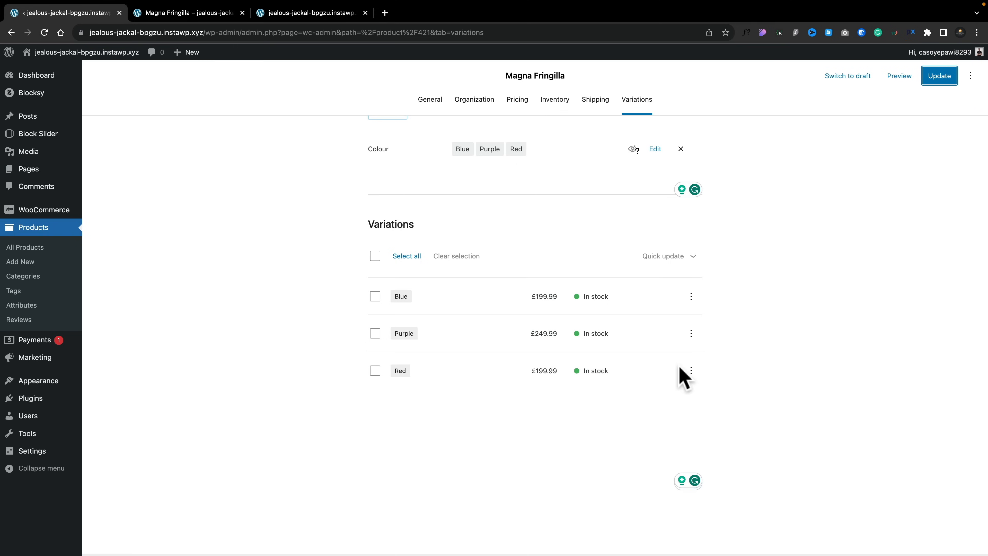